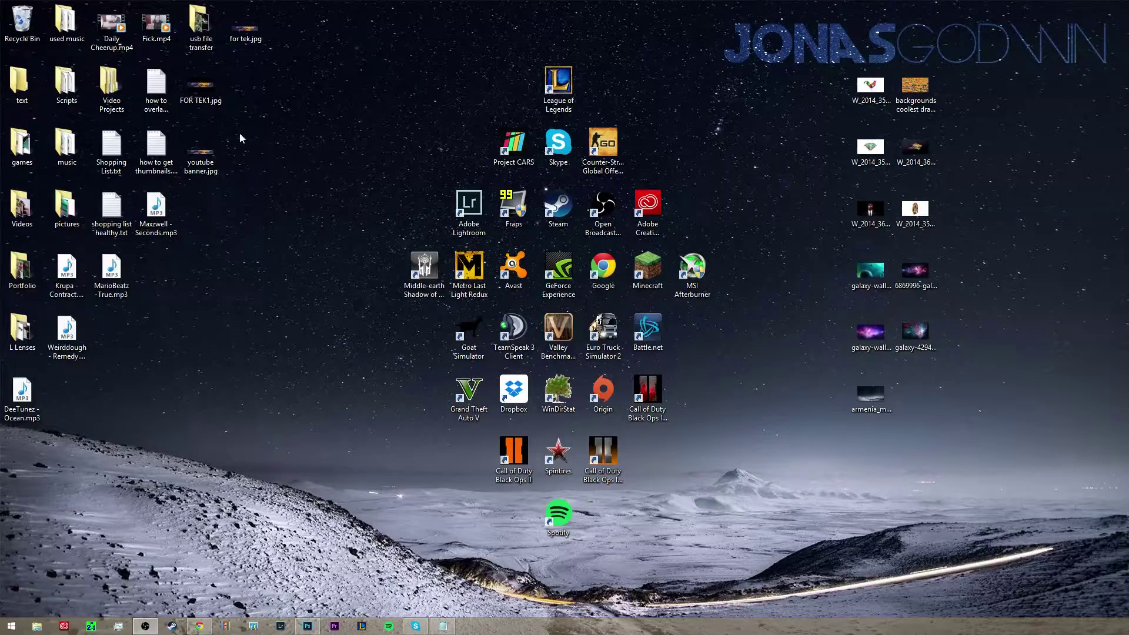
Preview the FOR TEK1.jpg banner, then return to the dragon banner project
double_click(207, 90)
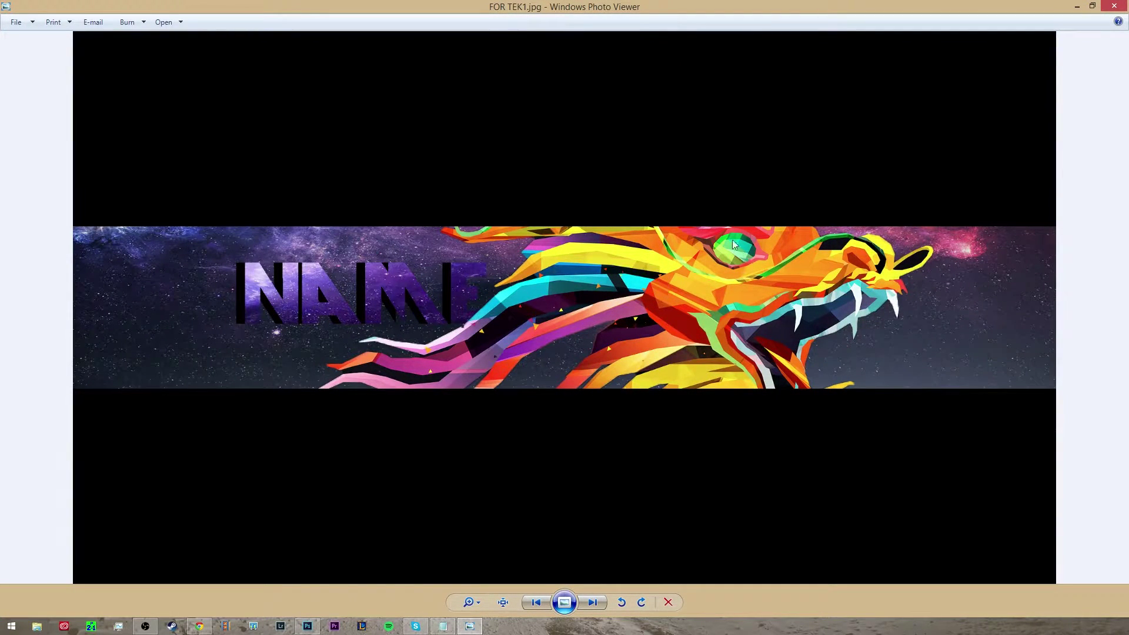
left_click(1114, 6)
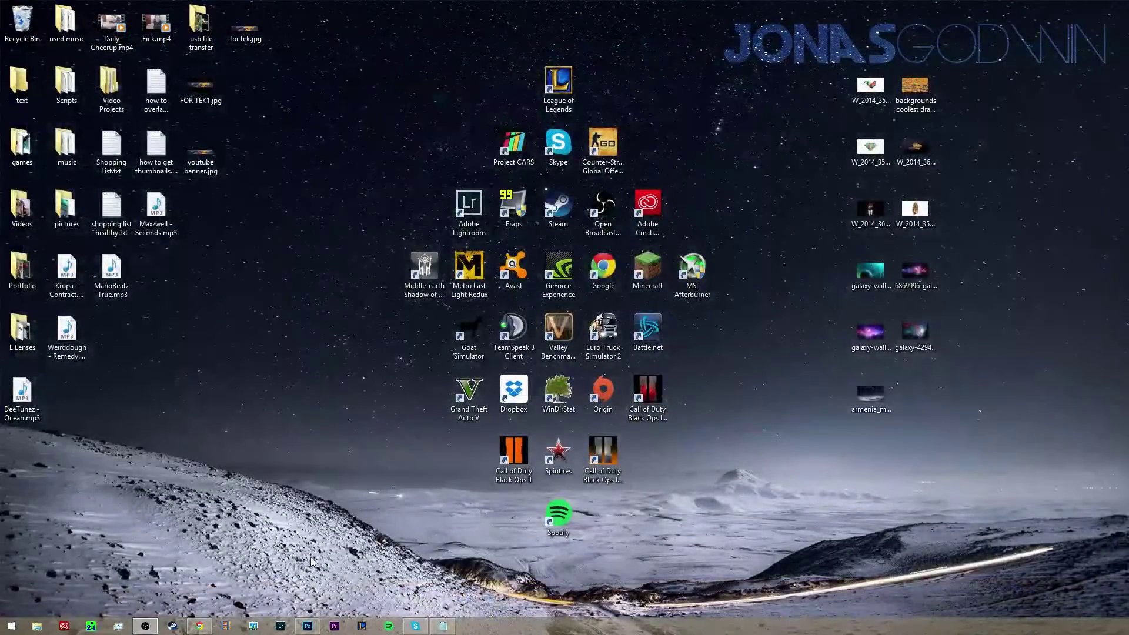
left_click(307, 627)
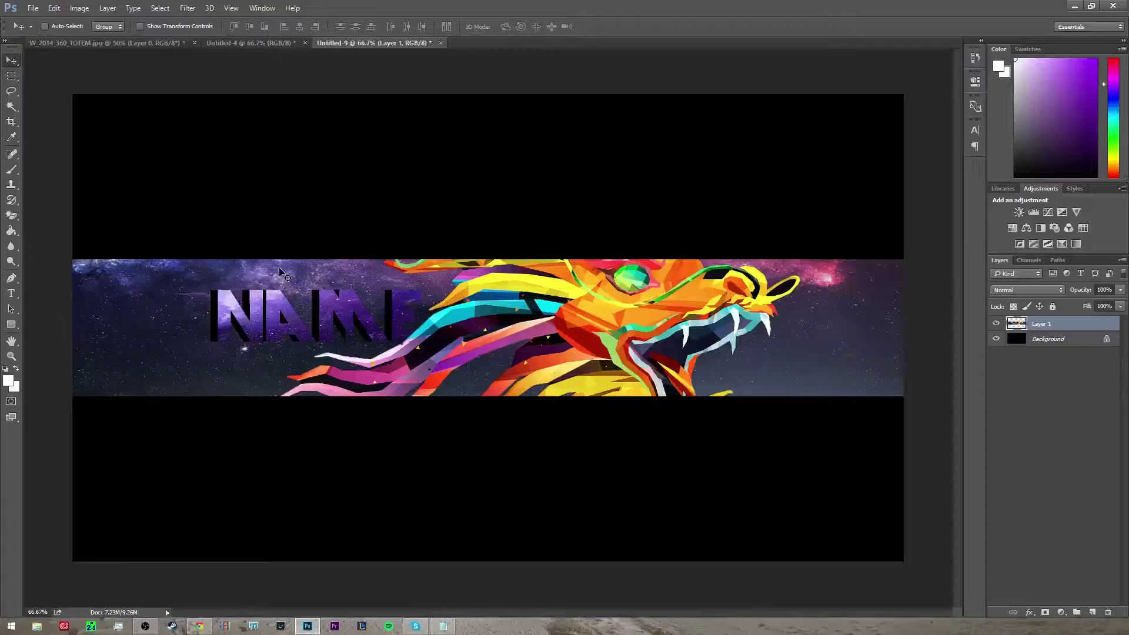
Create a new 2120-pixel-wide document with a white background
left_click(33, 9)
left_click(44, 21)
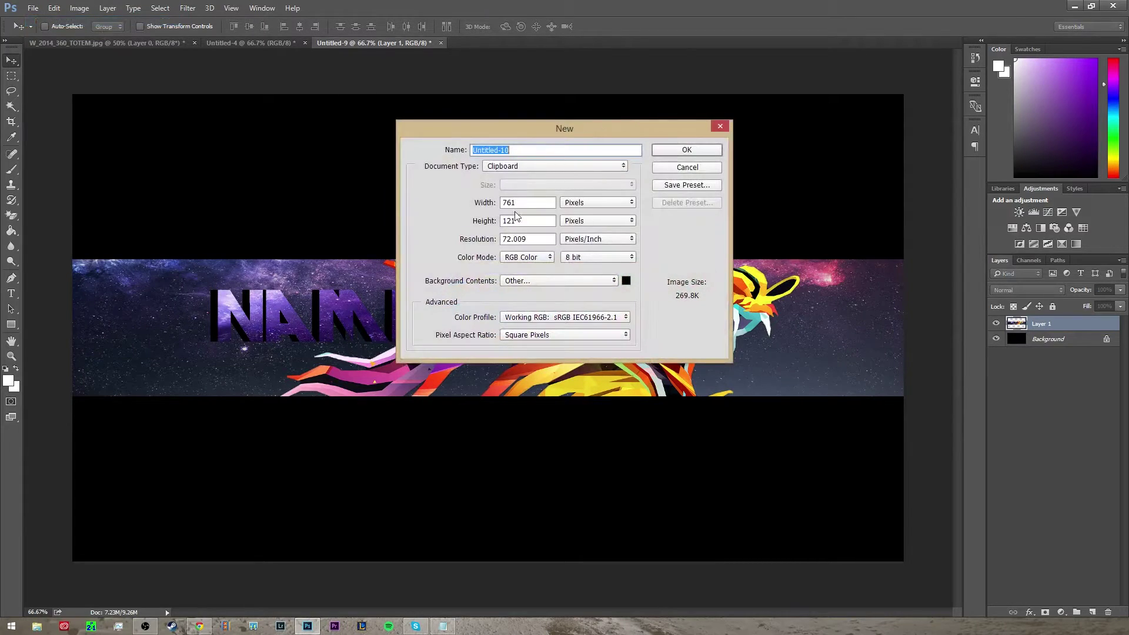
left_click(523, 205)
key("BackSpace")
key("BackSpace")
key("BackSpace")
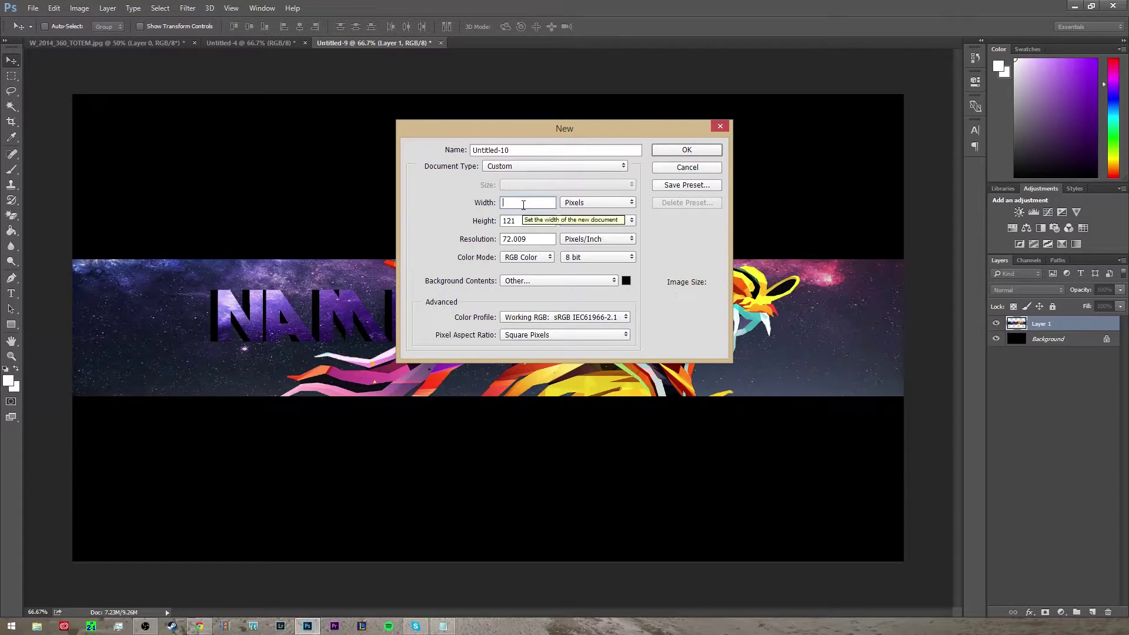
type("2120")
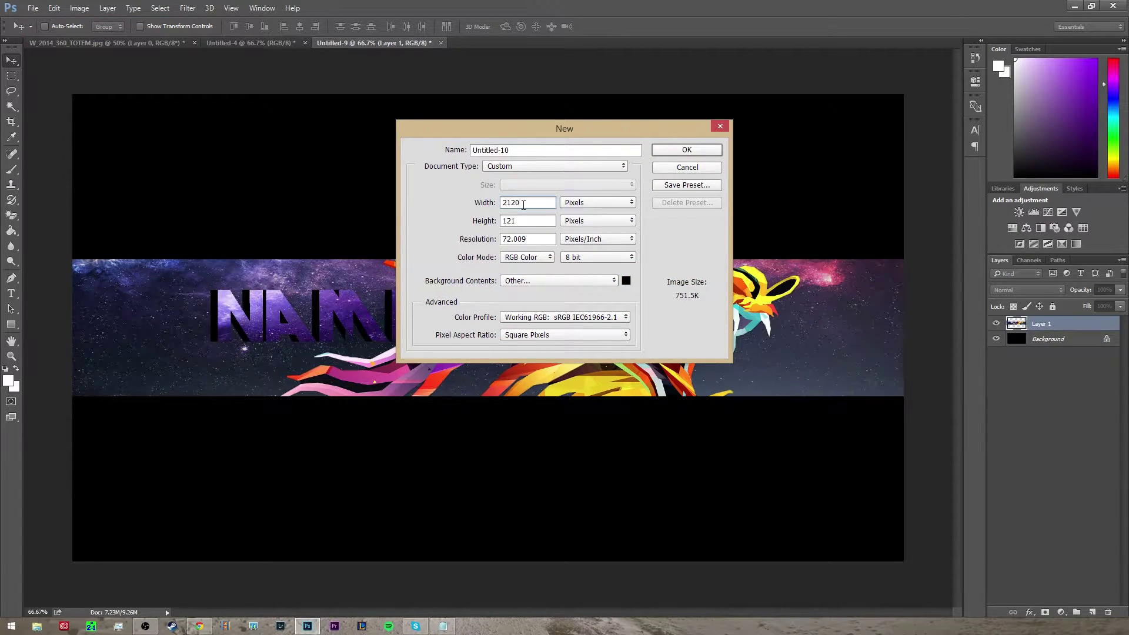
key("Tab")
type("11")
left_click(627, 283)
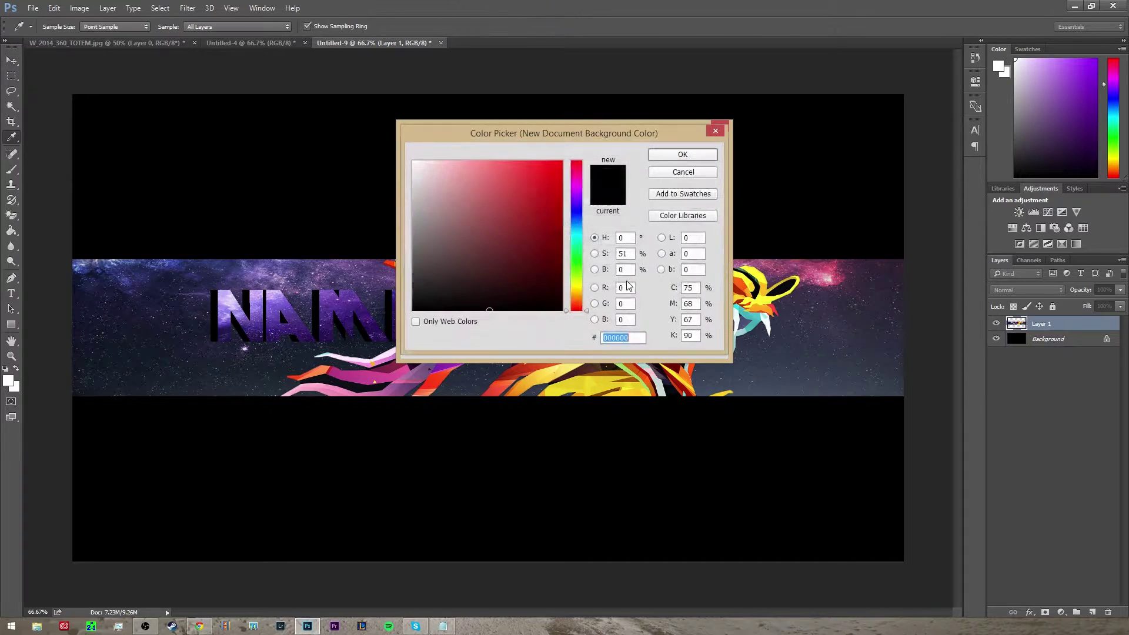
left_click_drag(459, 299, 396, 122)
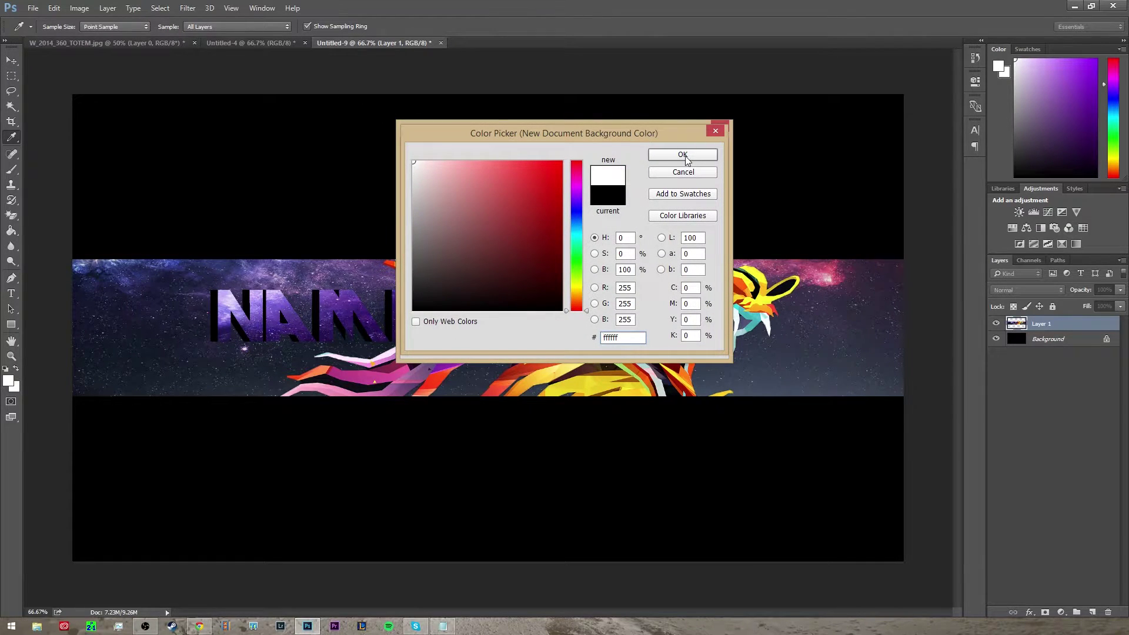
left_click(684, 155)
left_click(681, 151)
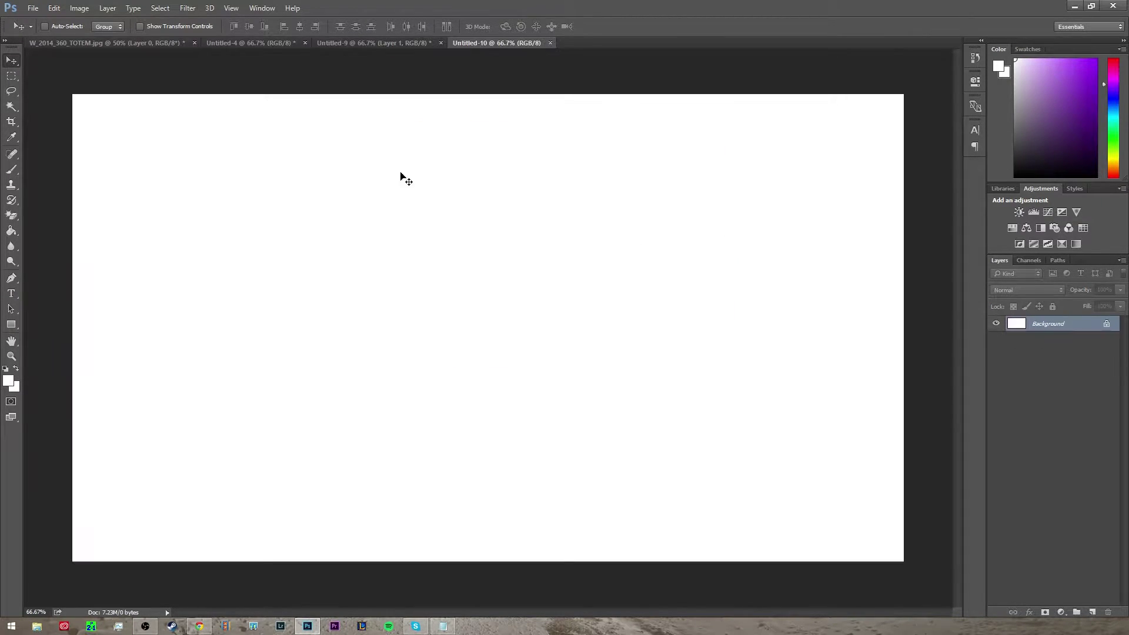
Set up a second new document at 2120 × 350 px with black background contents
left_click(33, 8)
left_click(32, 18)
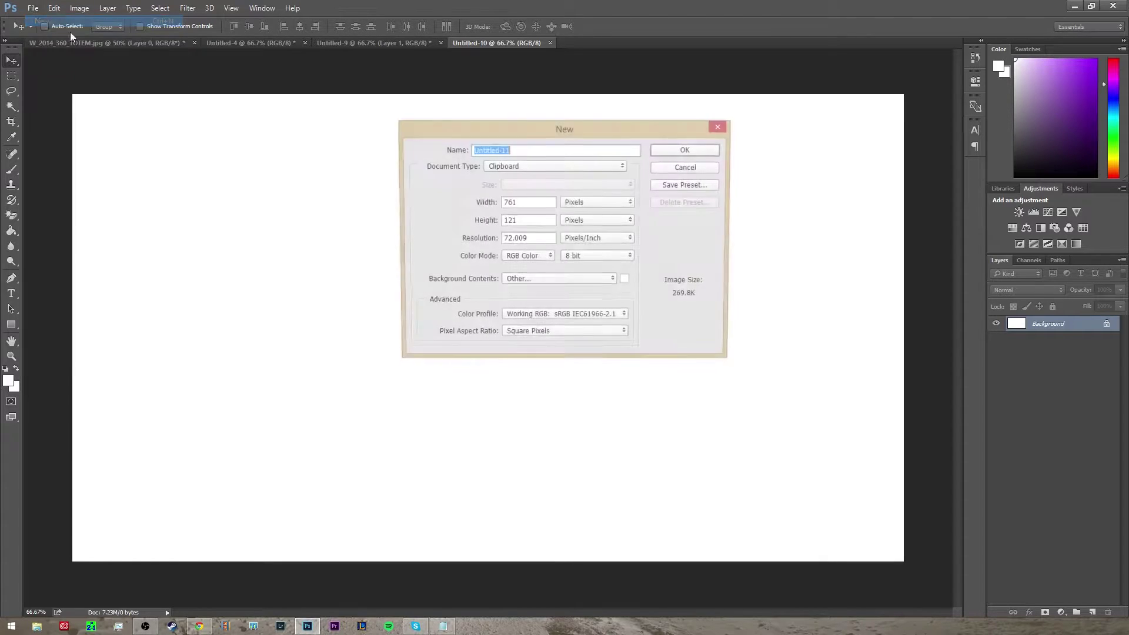
left_click(524, 201)
key("BackSpace")
key("BackSpace")
key("BackSpace")
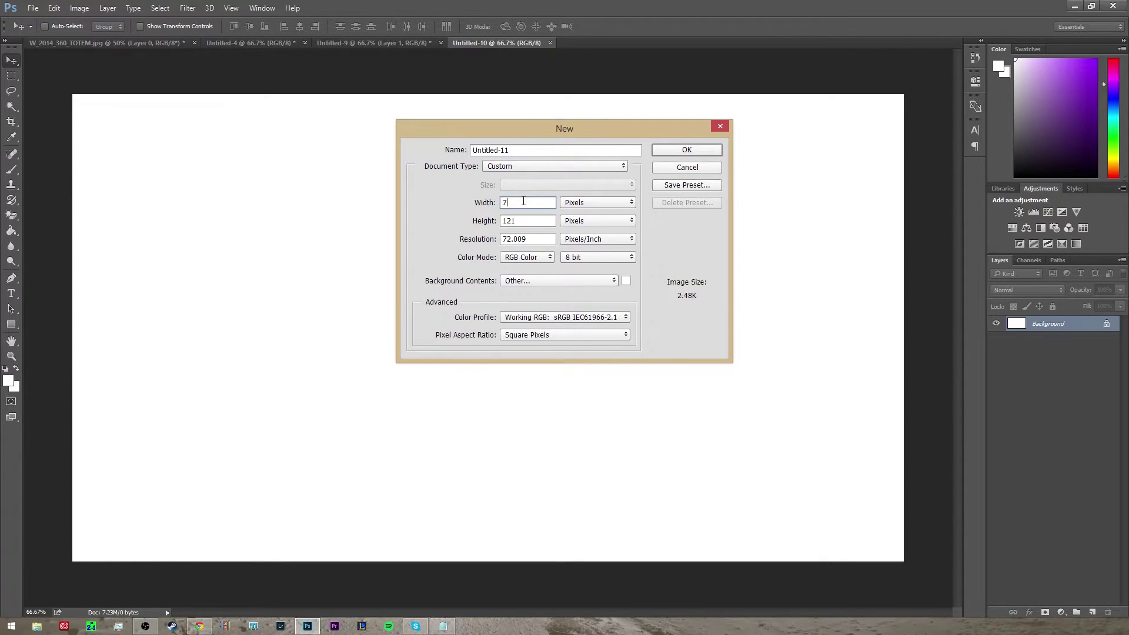
type("2120")
key("Tab")
type("350")
left_click(626, 281)
left_click_drag(492, 248, 499, 366)
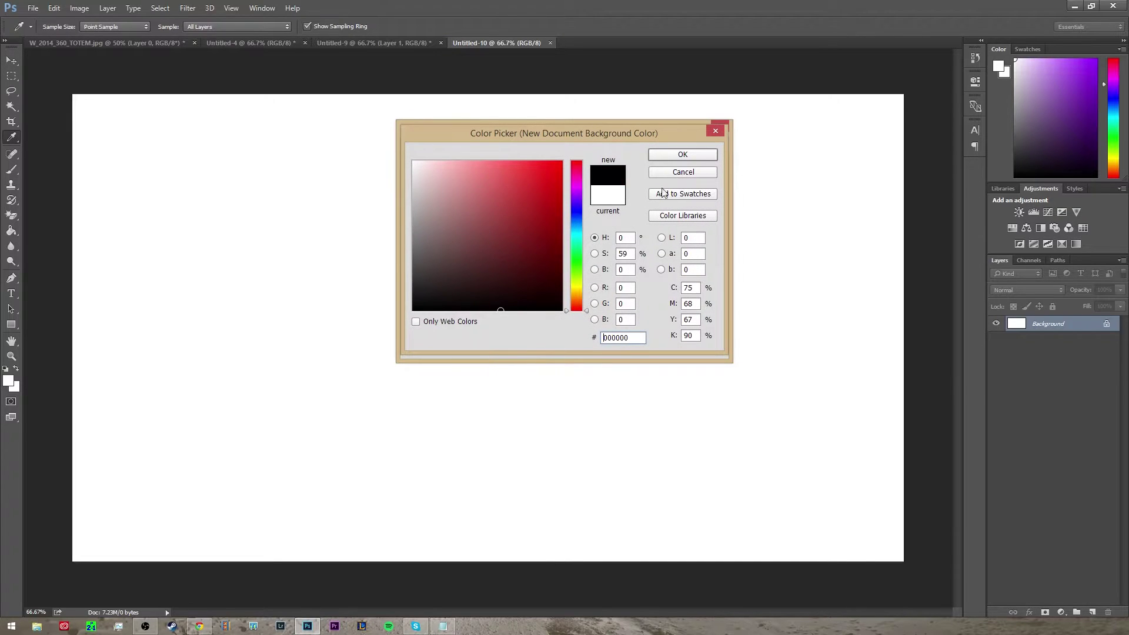
left_click(697, 156)
Create the black banner and apply a Grain texture (Intensity 36, Contrast 61) from Filter Gallery
left_click(715, 150)
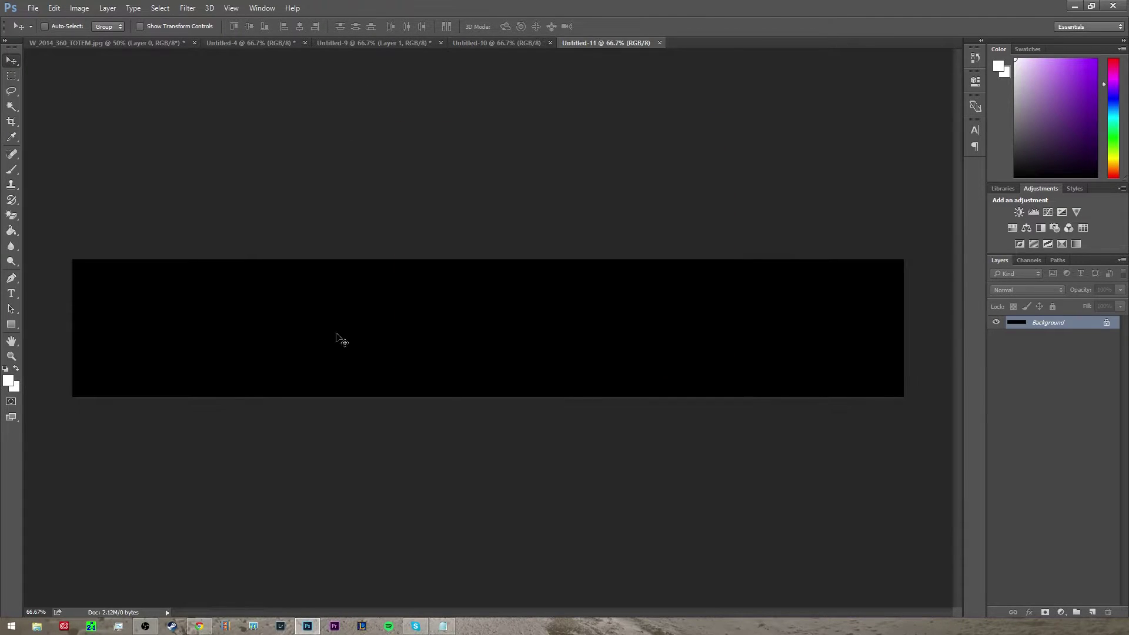
left_click(189, 9)
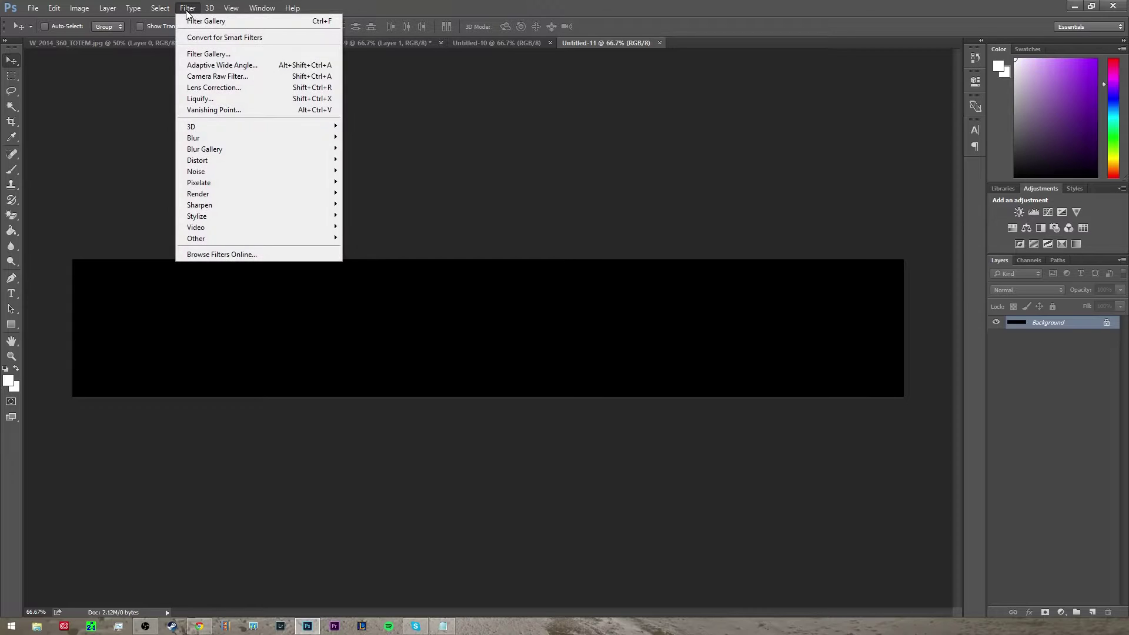
left_click(203, 54)
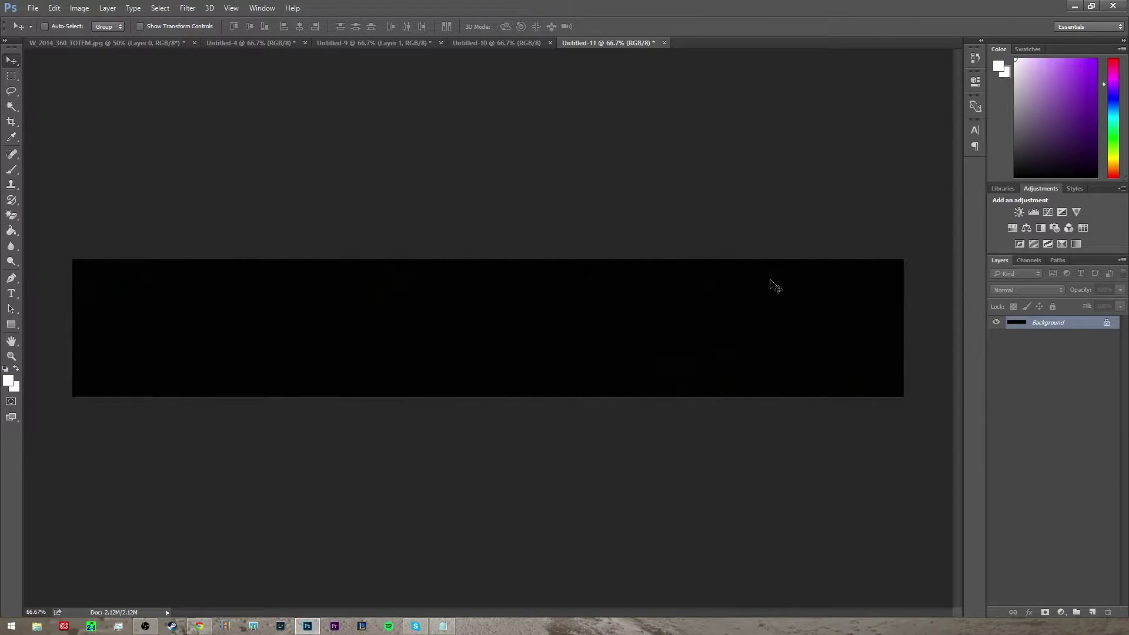
Place the galaxy-42942 image from the desktop, scale it across the banner, and rasterize it
left_click(1074, 6)
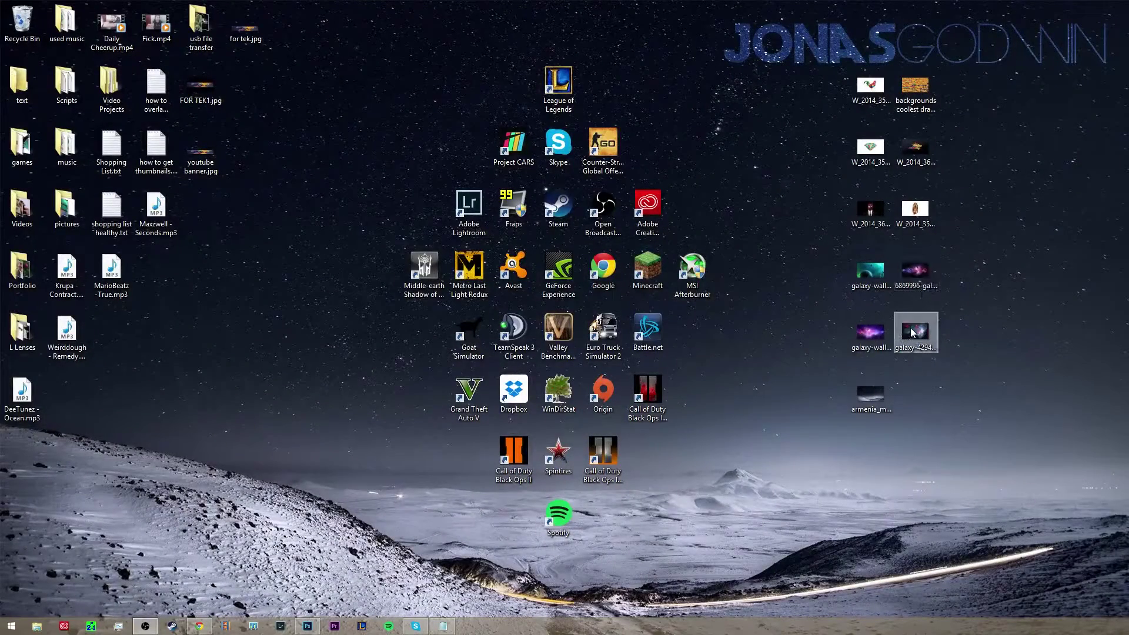
left_click_drag(915, 332, 492, 330)
left_click_drag(597, 259, 920, 82)
left_click_drag(672, 333, 456, 412)
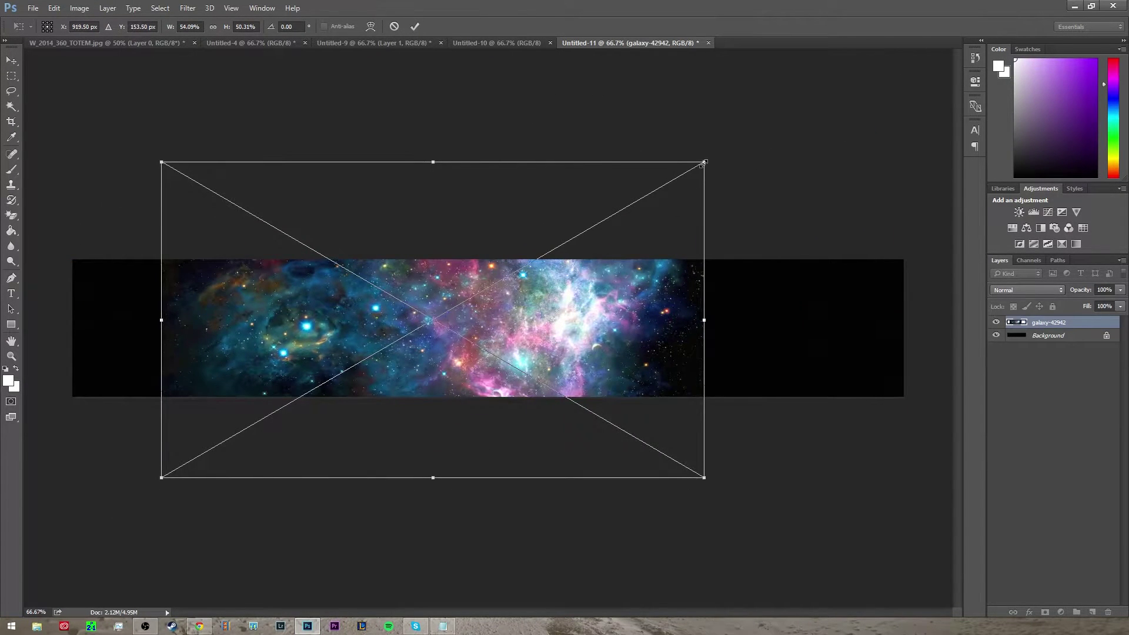
left_click_drag(704, 163, 827, 78)
left_click_drag(561, 357, 610, 345)
key("Return")
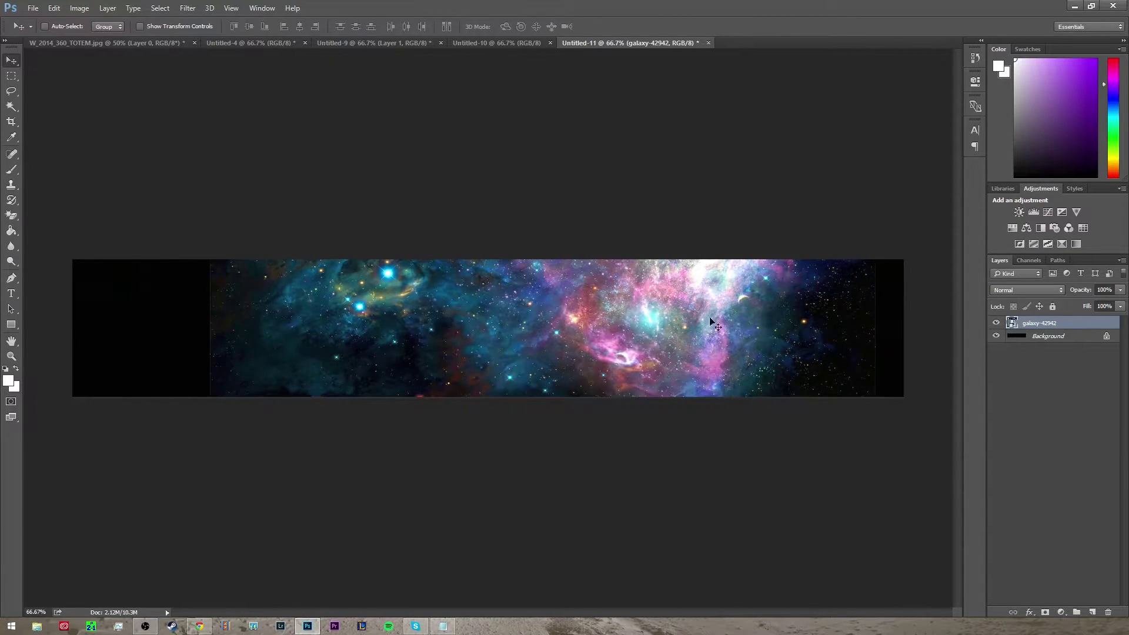
right_click(1047, 323)
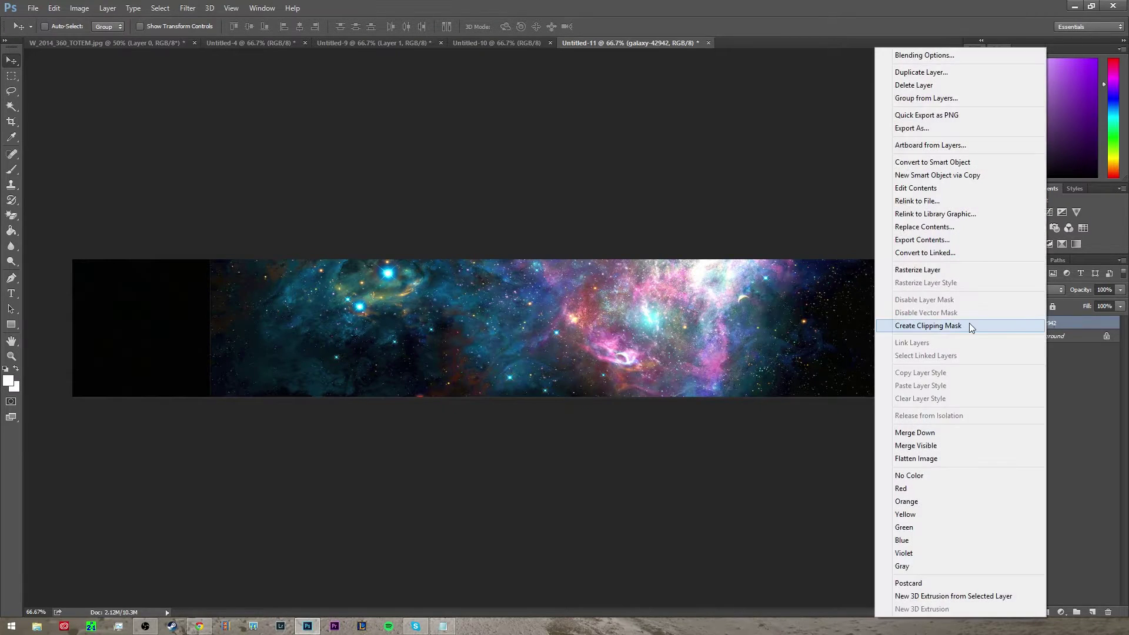
left_click(930, 270)
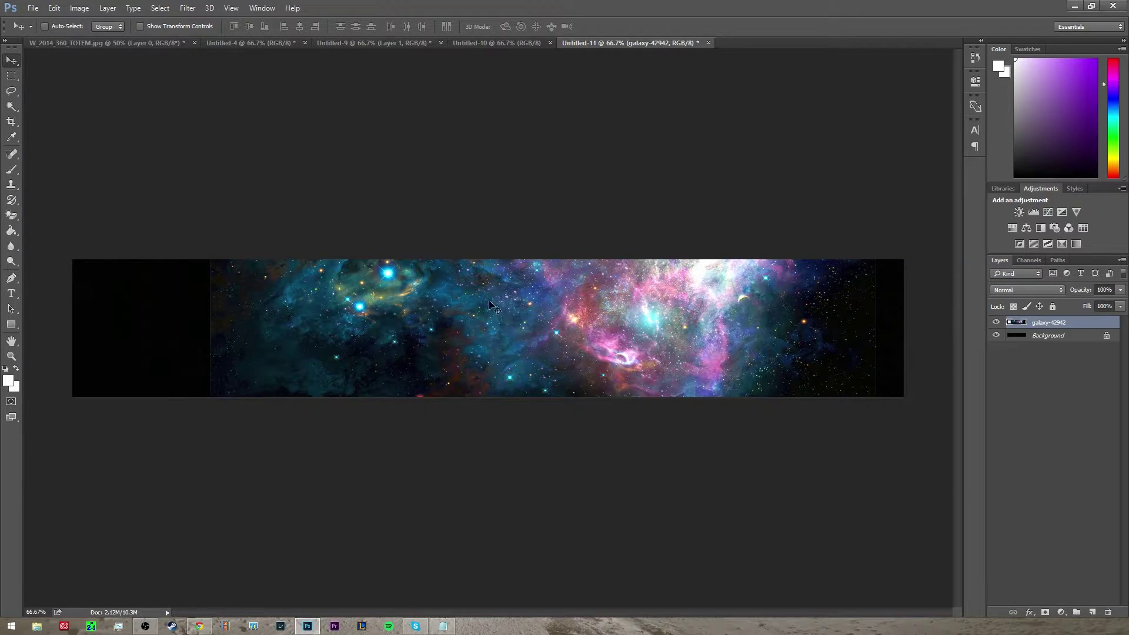
Type 'PRIME TECH' on the left side of the galaxy image
left_click(12, 293)
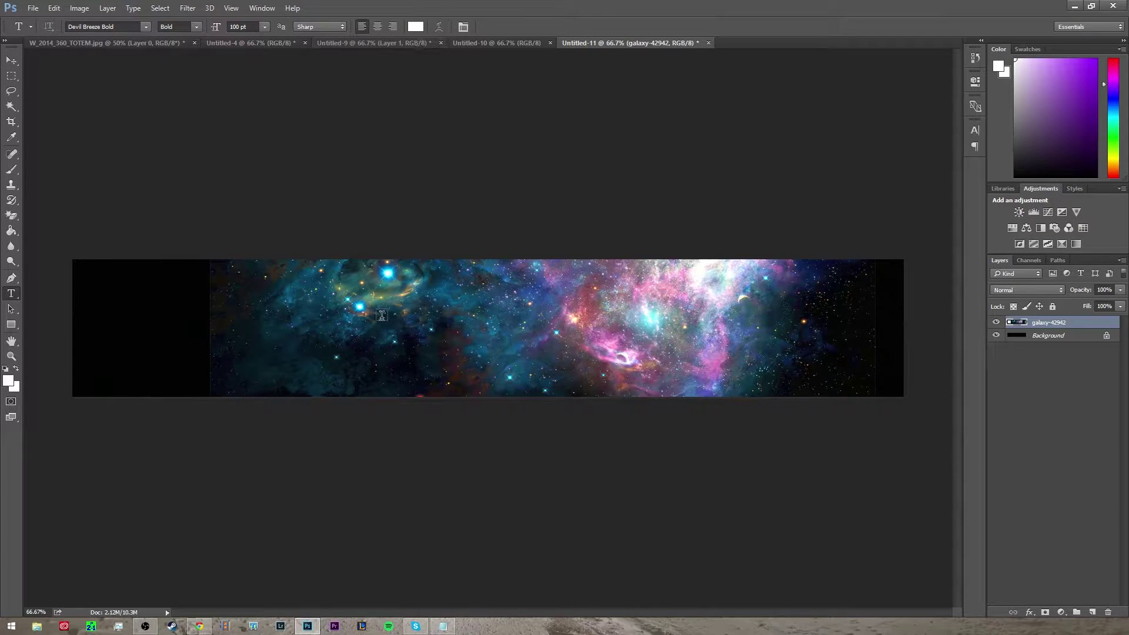
left_click(325, 320)
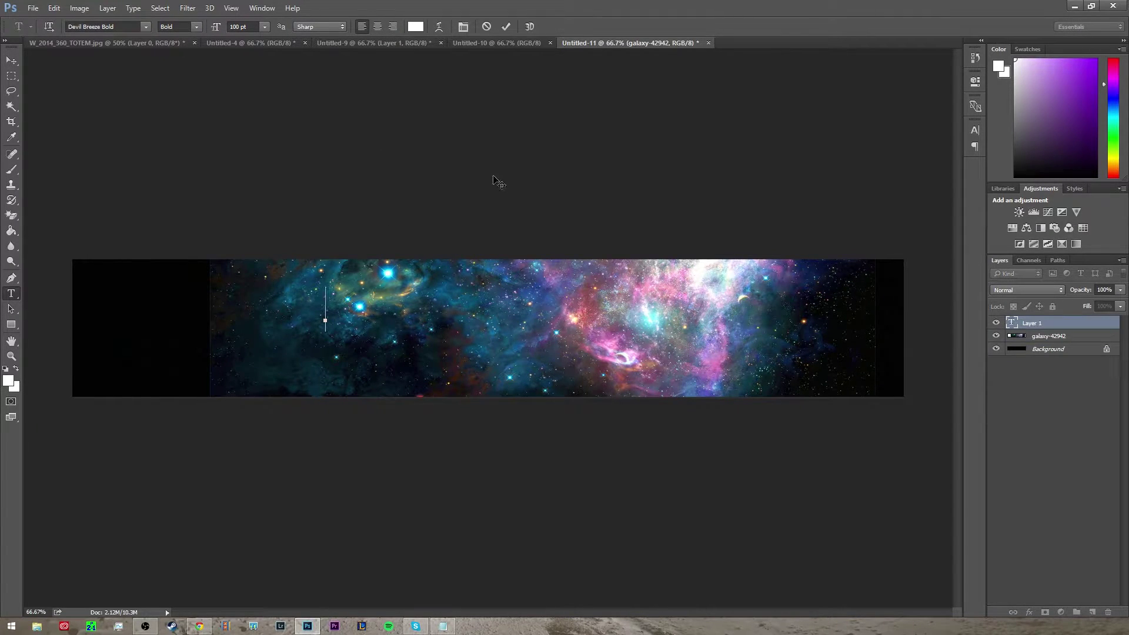
type("PRI")
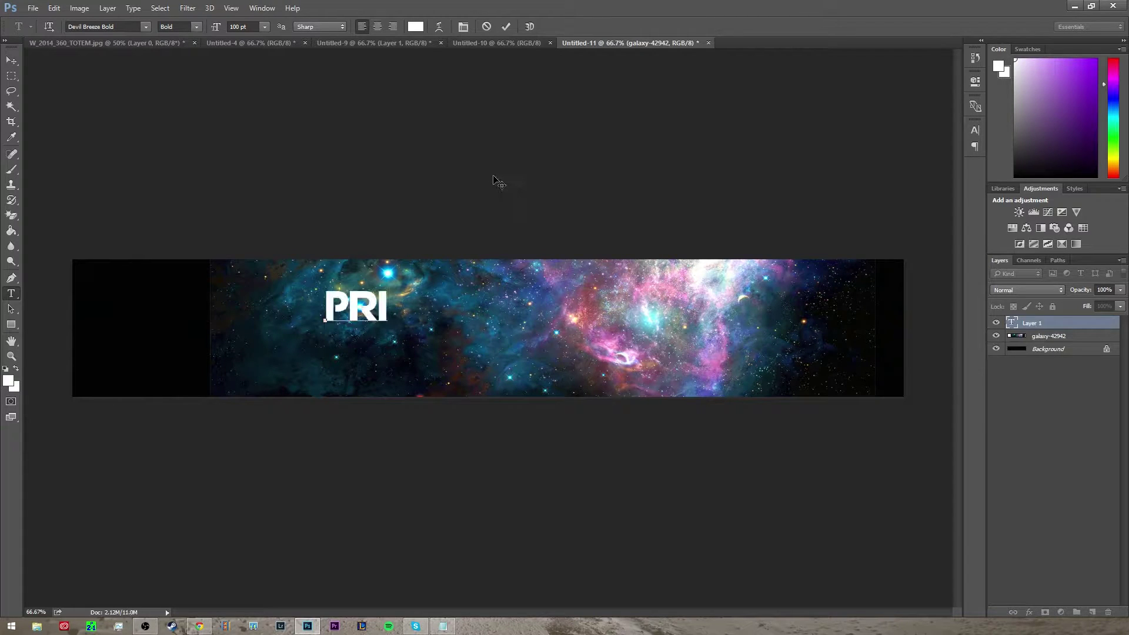
type("ME TECH")
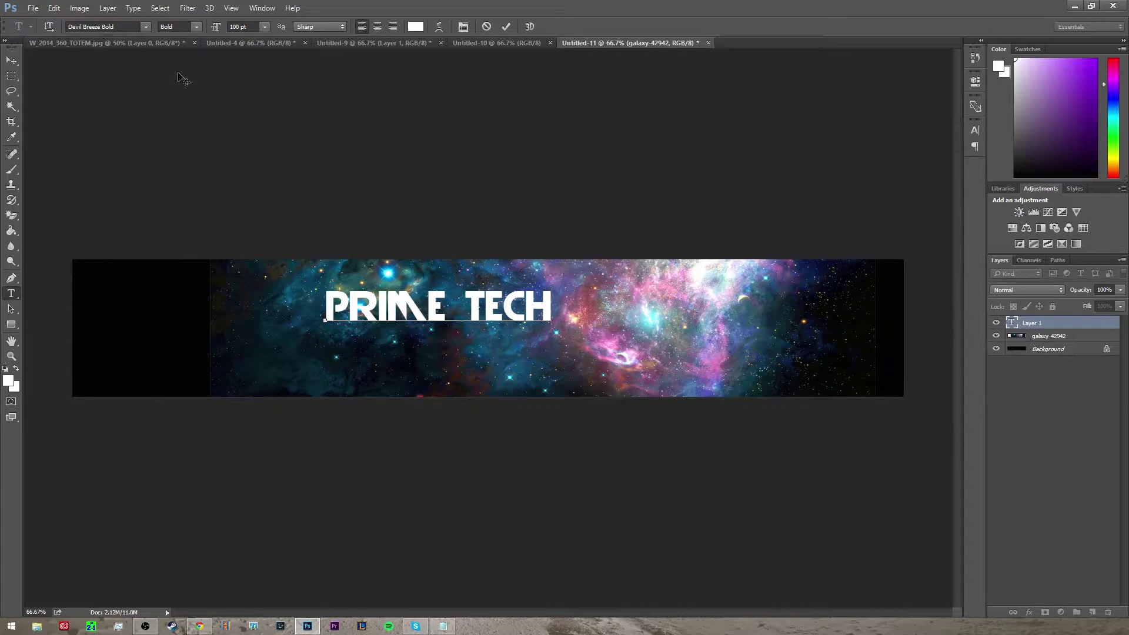
left_click(7, 61)
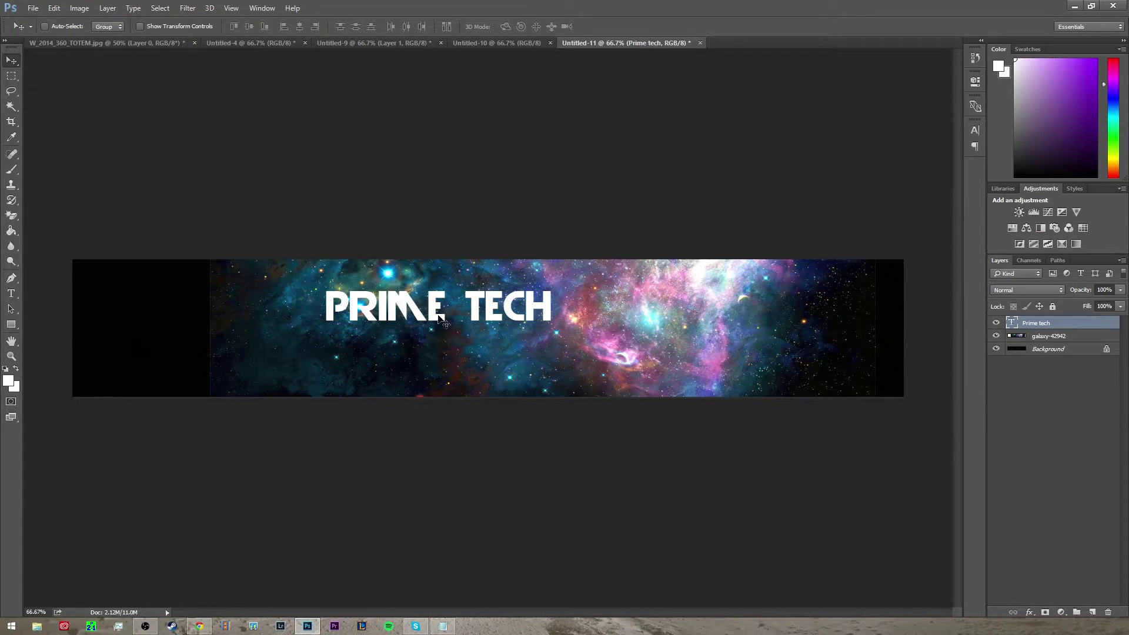
Scale PRIME TECH to about 134% by 175% and centre it over the galaxy
left_click_drag(437, 320, 504, 324)
key("ctrl+t")
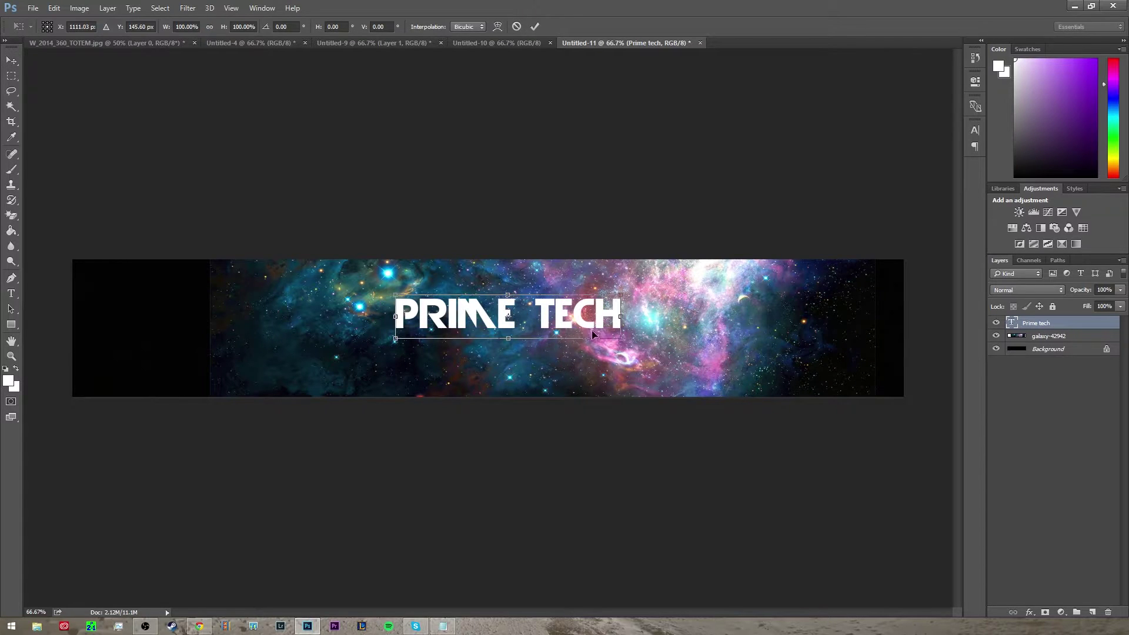
left_click_drag(621, 336, 697, 368)
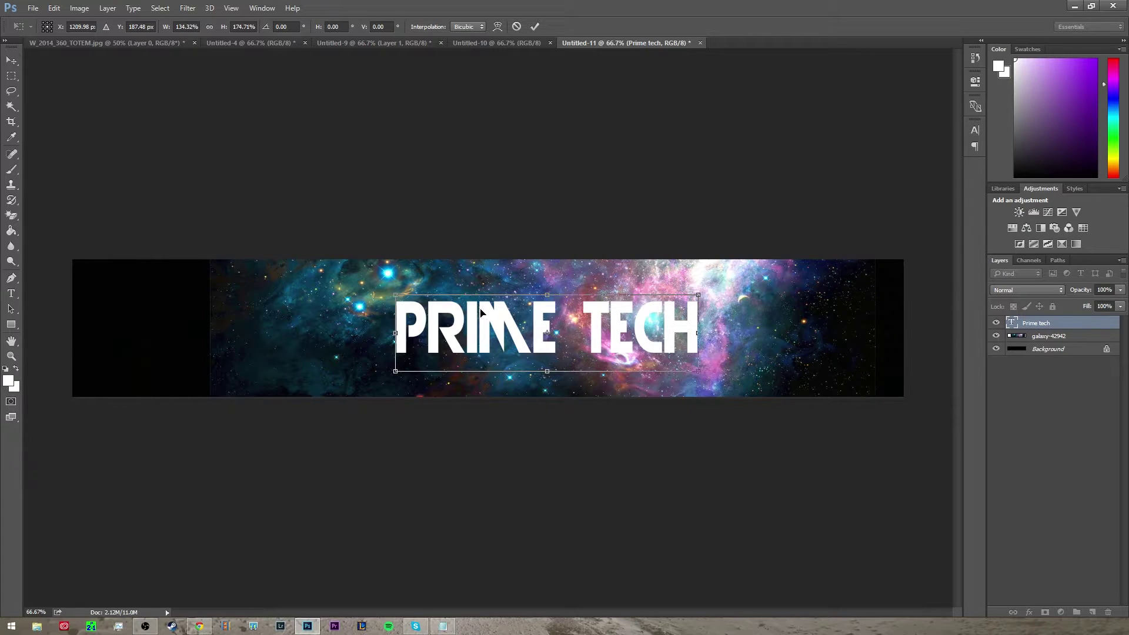
key("Return")
mouse_move(540, 349)
left_mouse_down()
mouse_move(535, 341)
mouse_move(542, 348)
left_mouse_up()
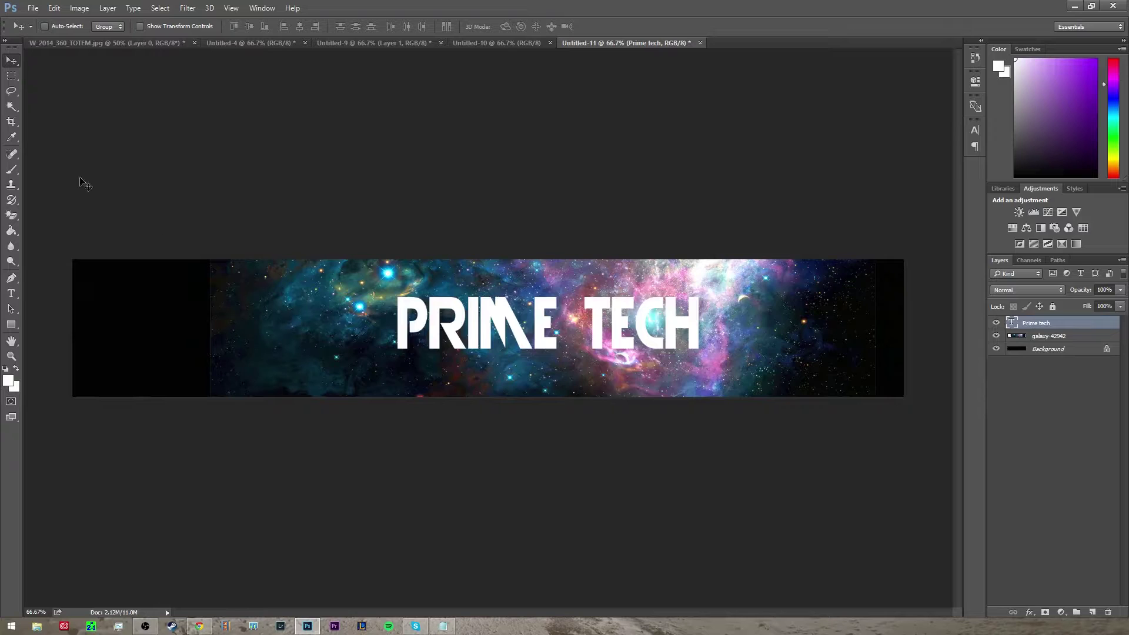
Select all the PRIME TECH letters with the Magic Wand
left_click(11, 107)
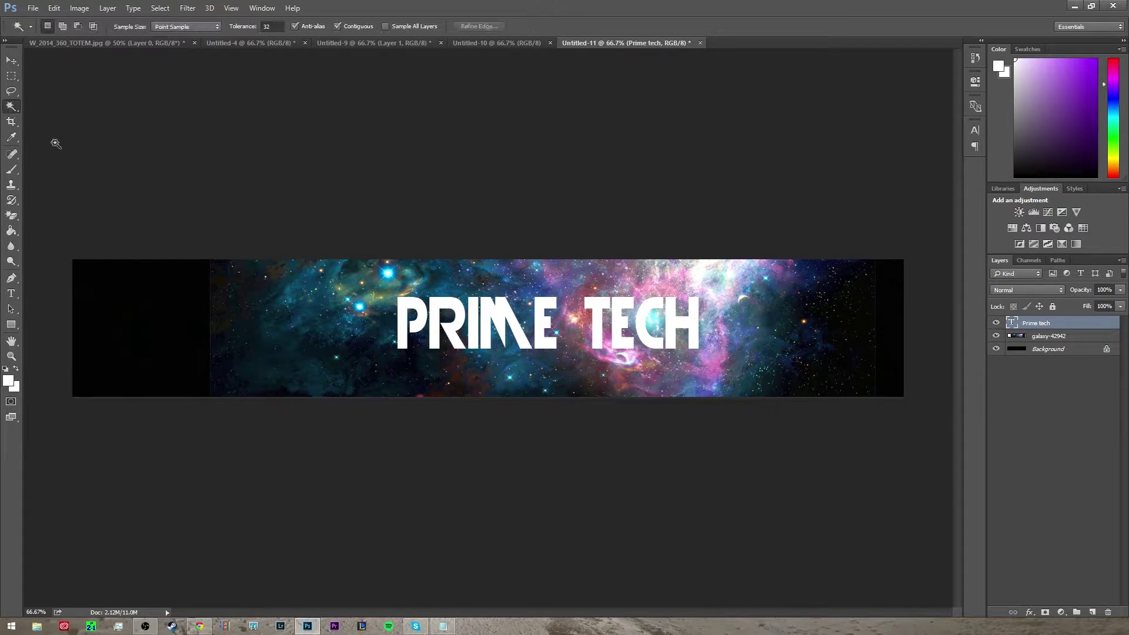
left_click(403, 321)
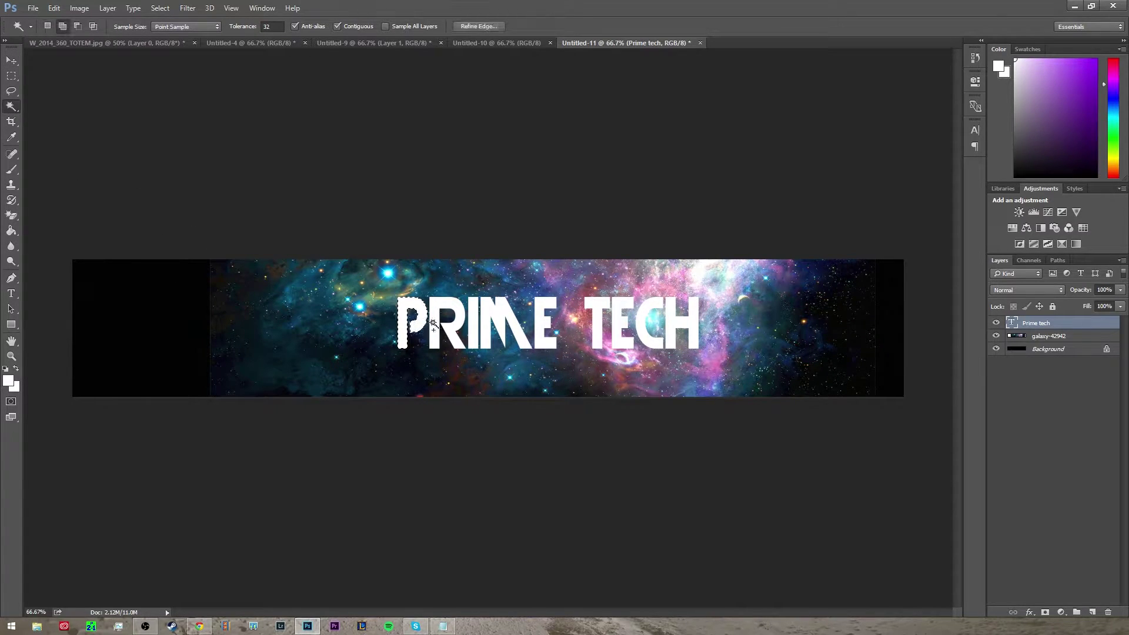
left_click(438, 330, "shift")
left_click(473, 324, "shift")
left_click(506, 329, "shift")
left_click(544, 323, "shift")
left_click(593, 325, "shift")
left_click(611, 324, "shift")
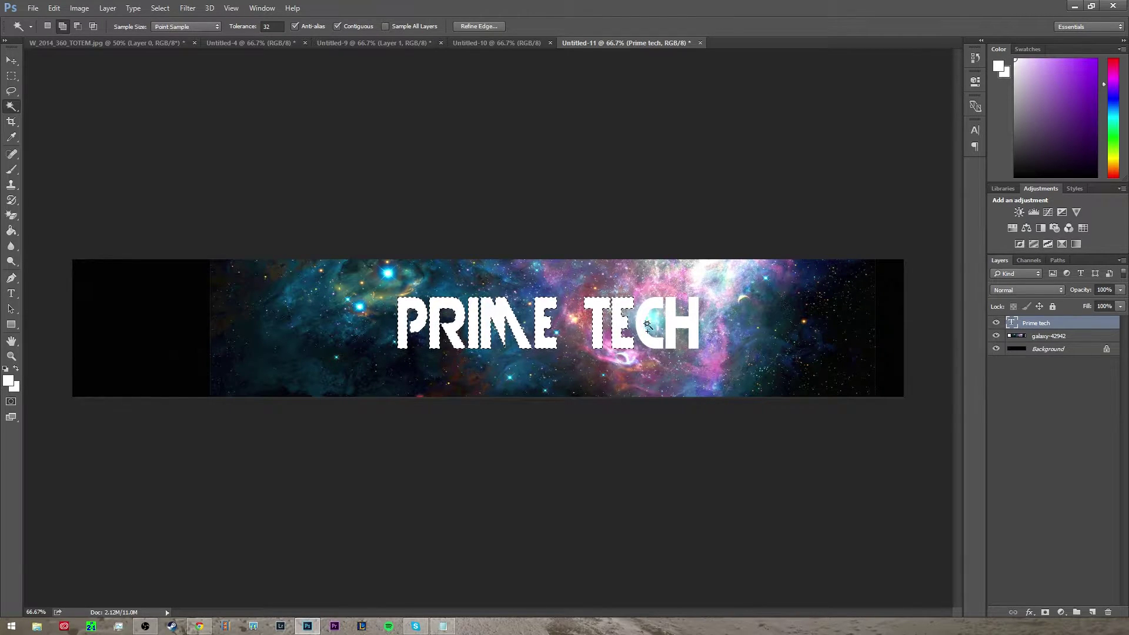
left_click(642, 328, "shift")
left_click(682, 326, "shift")
Cut letter-shaped galaxy pieces, hide the white text, delete galaxy-42942, and paste the lettering
left_click(1051, 337)
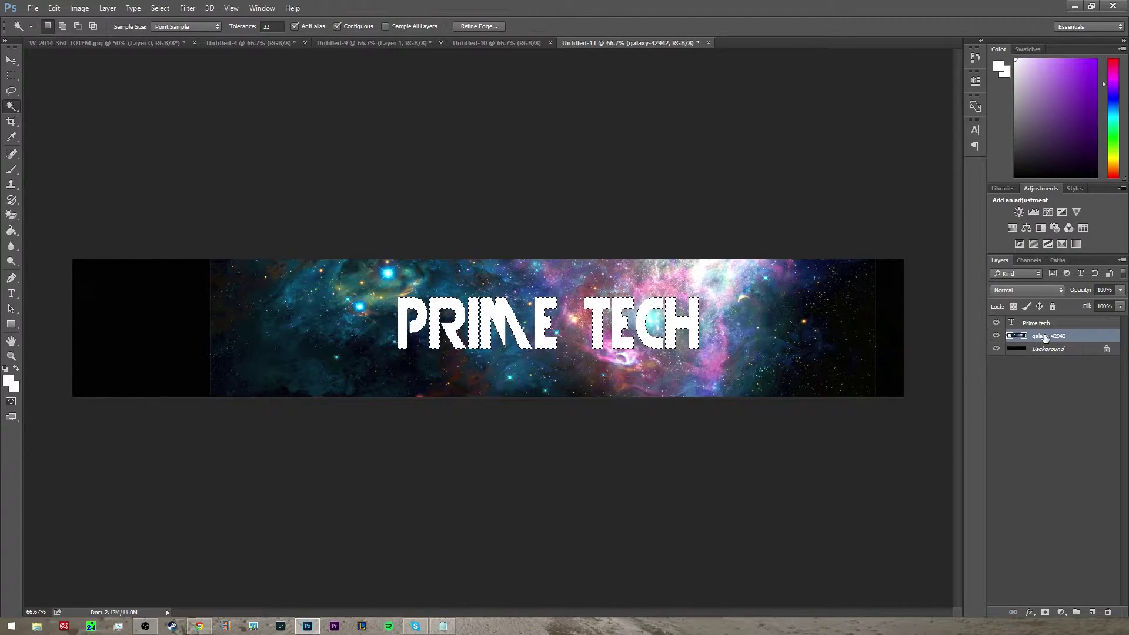
key("ctrl+d")
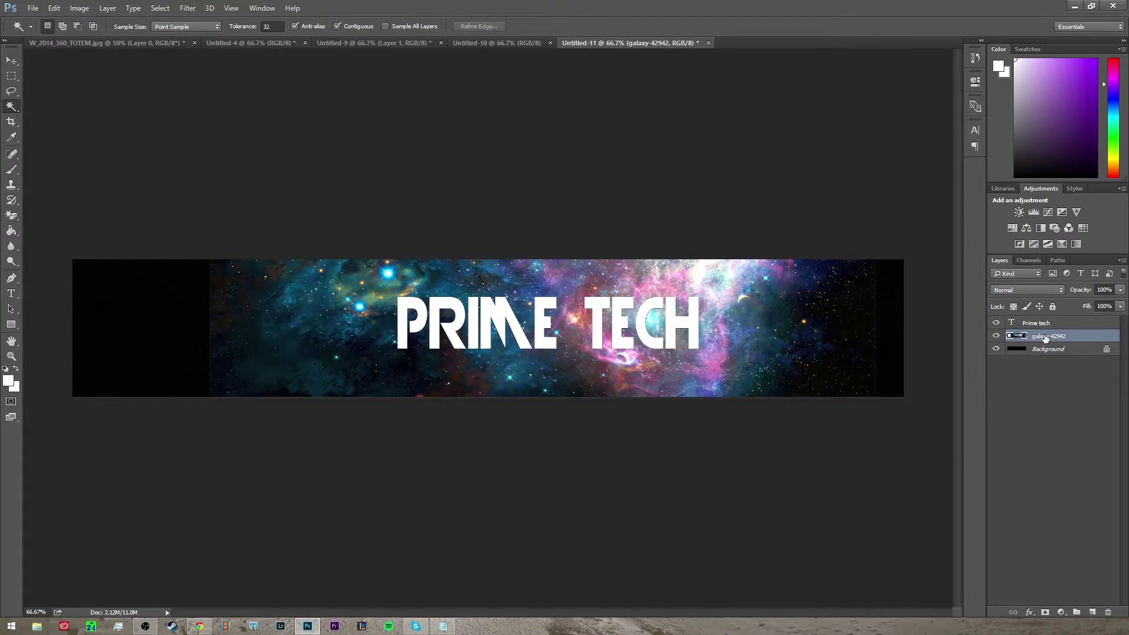
left_click(997, 324)
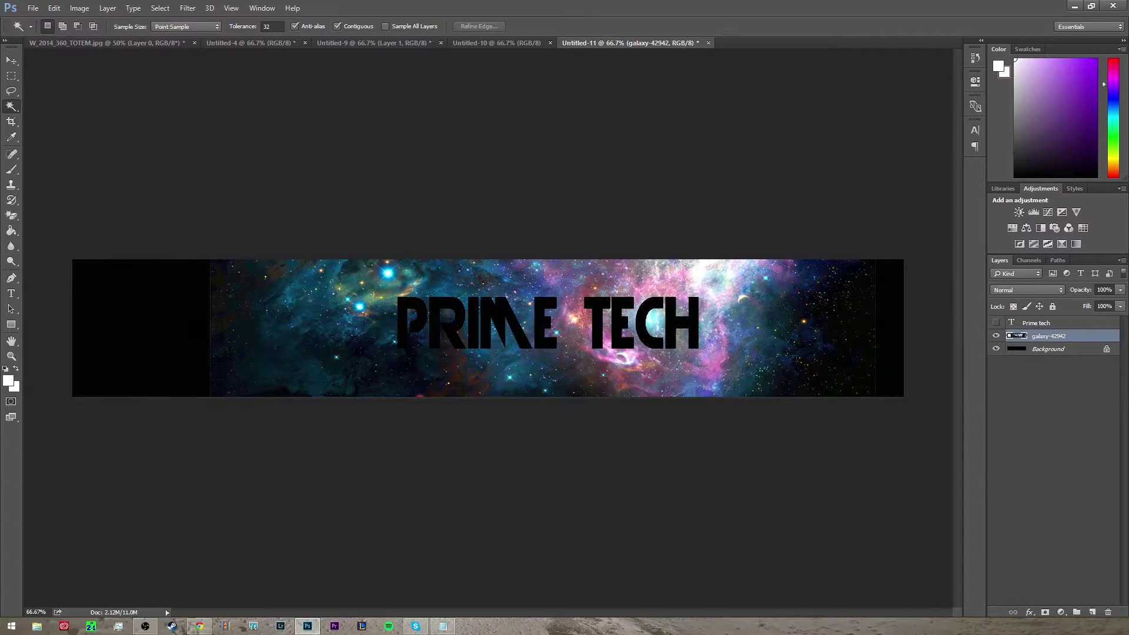
key("Delete")
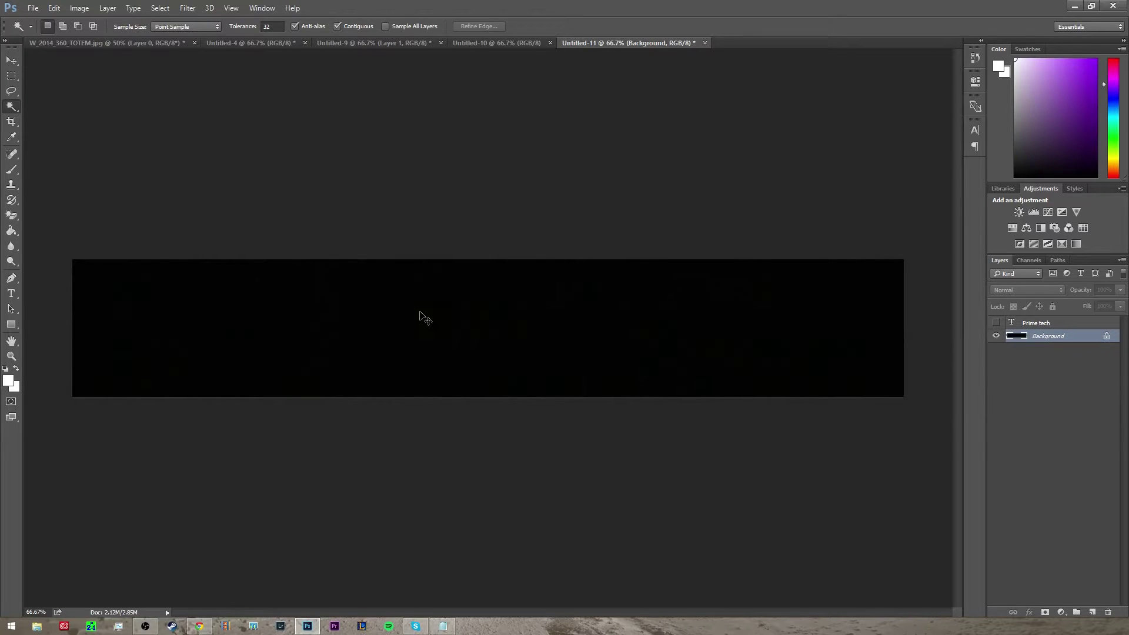
key("ctrl+v")
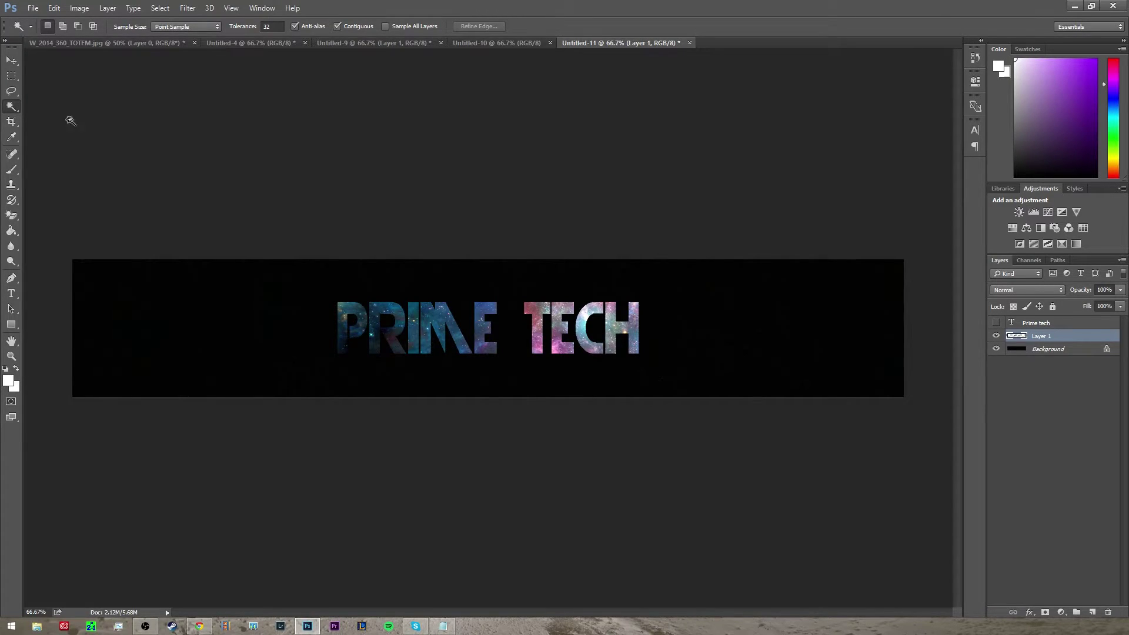
left_click(12, 60)
left_click_drag(421, 349, 310, 337)
Bring the dragon from W_2014_360_TOTEM.jpg onto the banner's right side
left_click(252, 43)
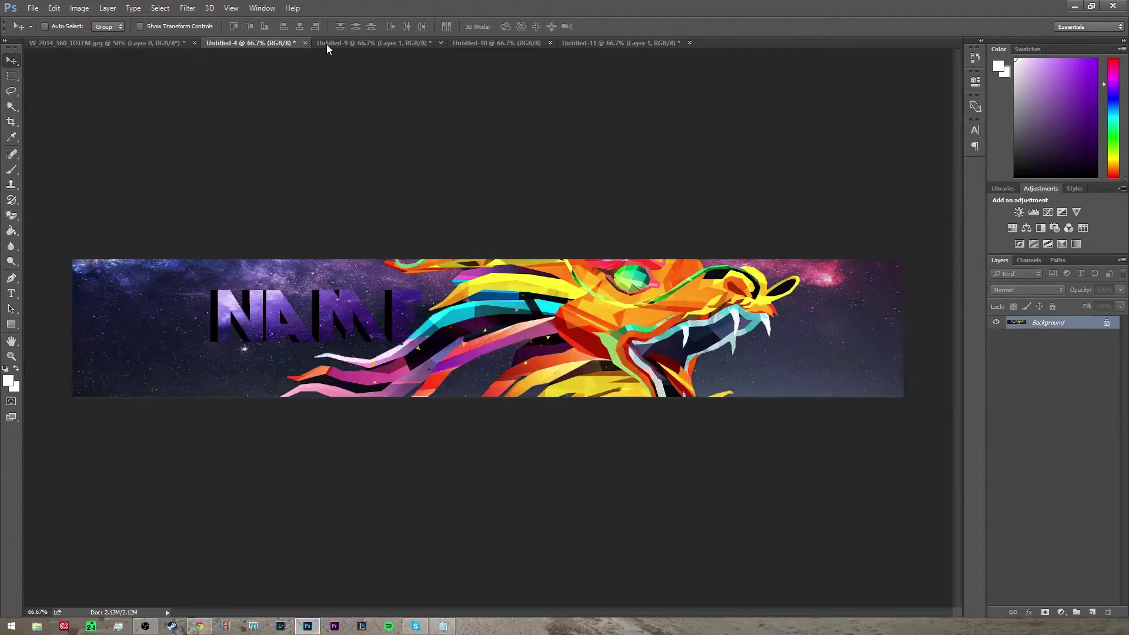
left_click(177, 42)
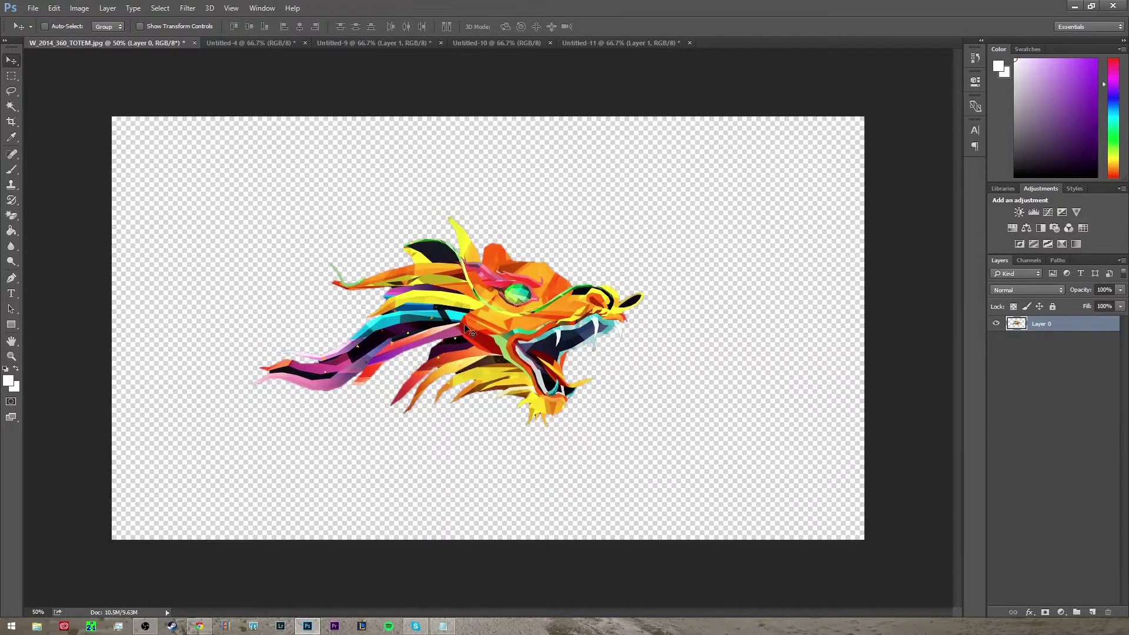
left_click_drag(488, 345, 614, 350)
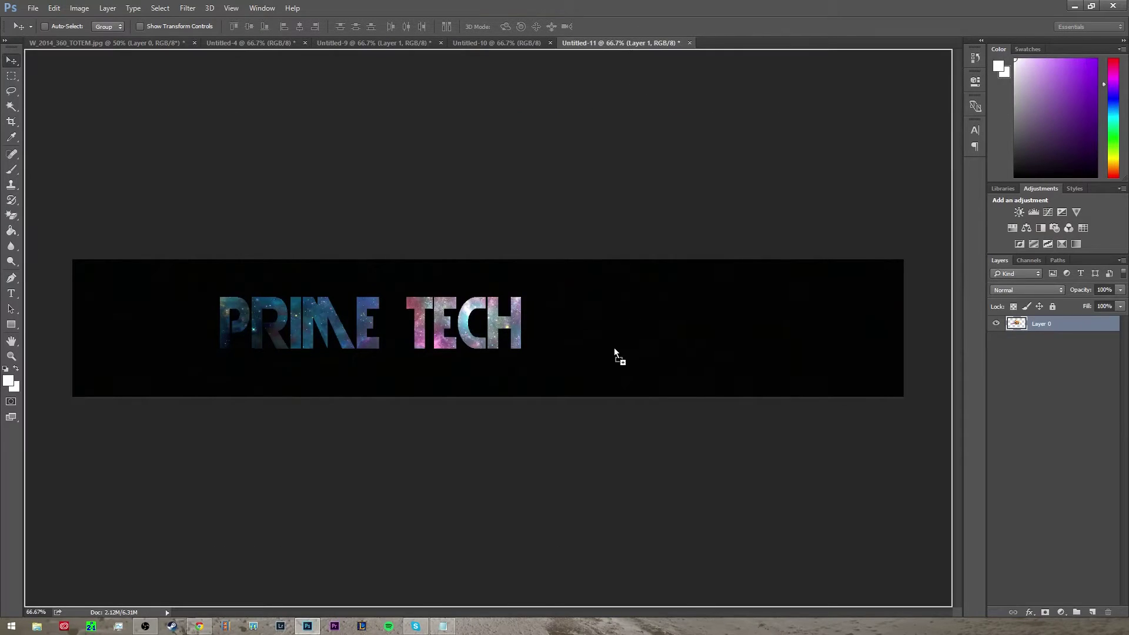
left_click_drag(579, 270, 671, 374)
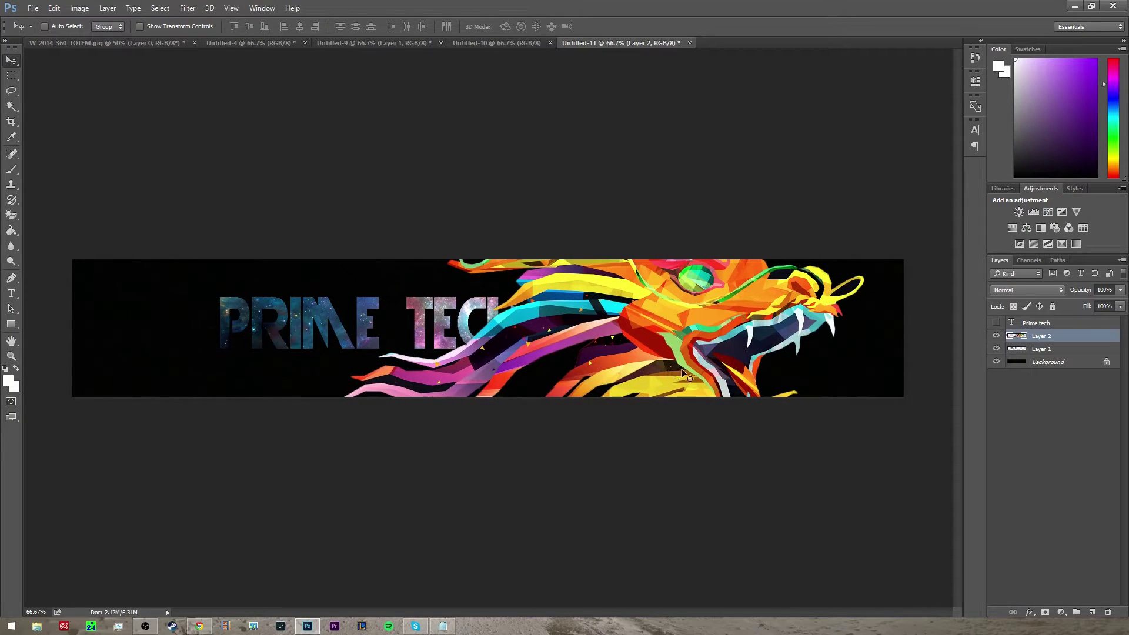
Shift the galaxy PRIME TECH lettering up-left and bring in a second galaxy wallpaper
left_click(1030, 348)
left_click_drag(338, 335, 308, 315)
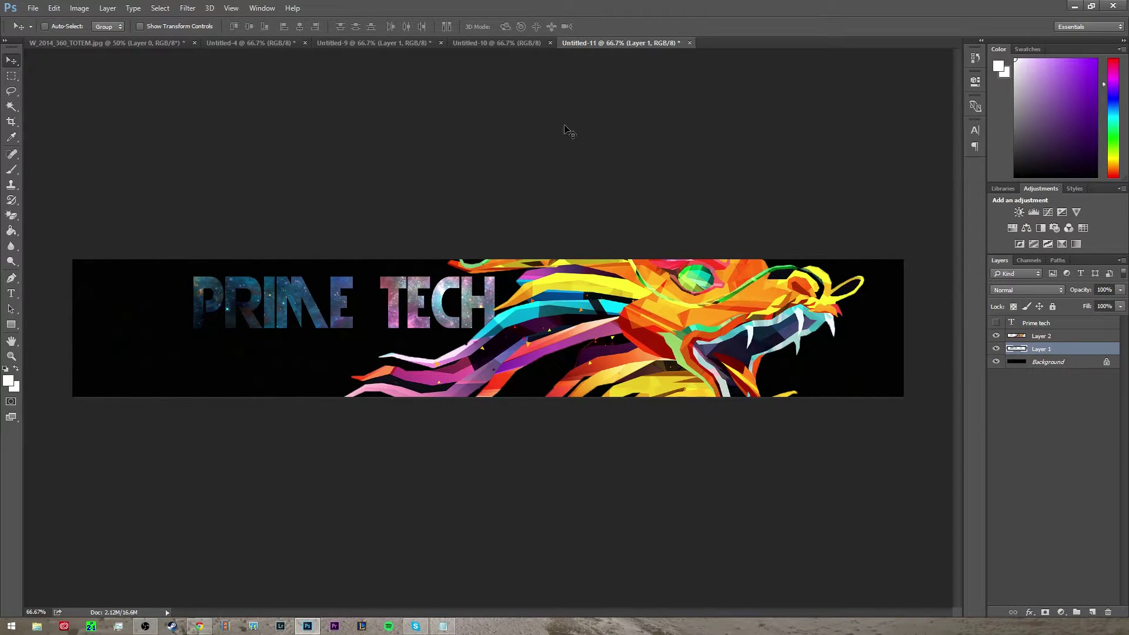
left_click(1074, 6)
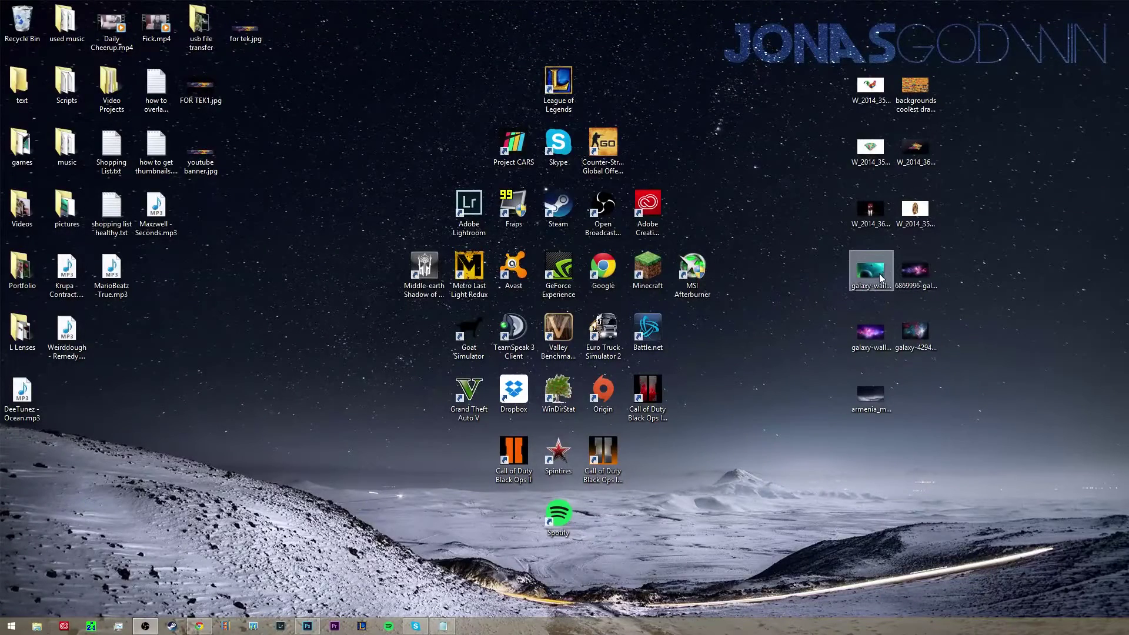
left_click_drag(880, 277, 308, 356)
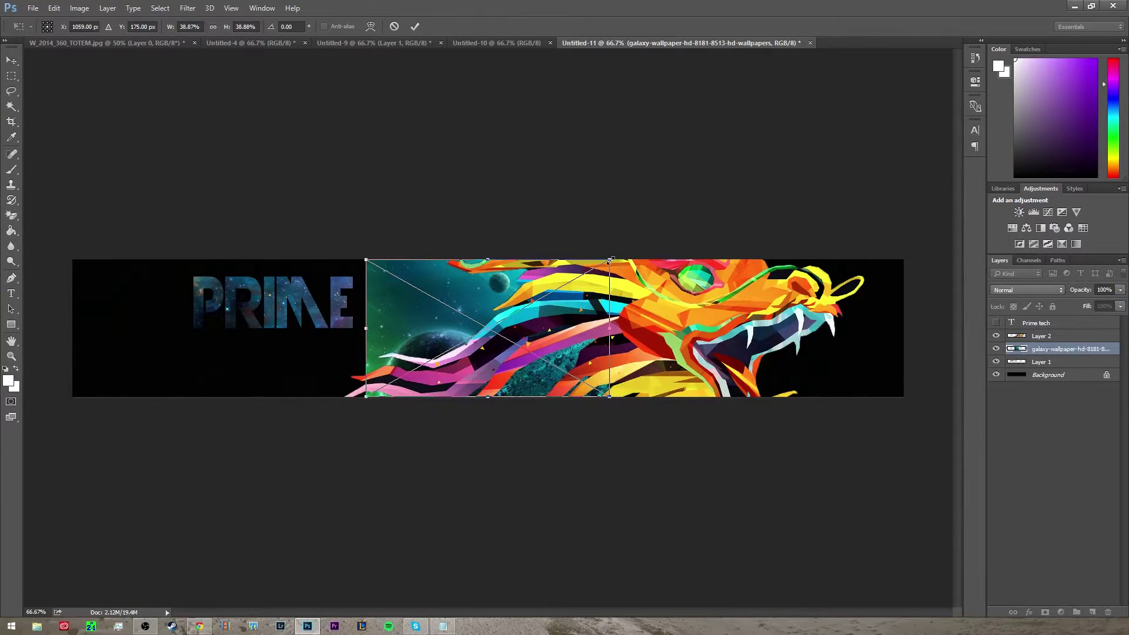
Stretch the second galaxy wallpaper to cover the entire banner
left_click_drag(610, 259, 942, 129)
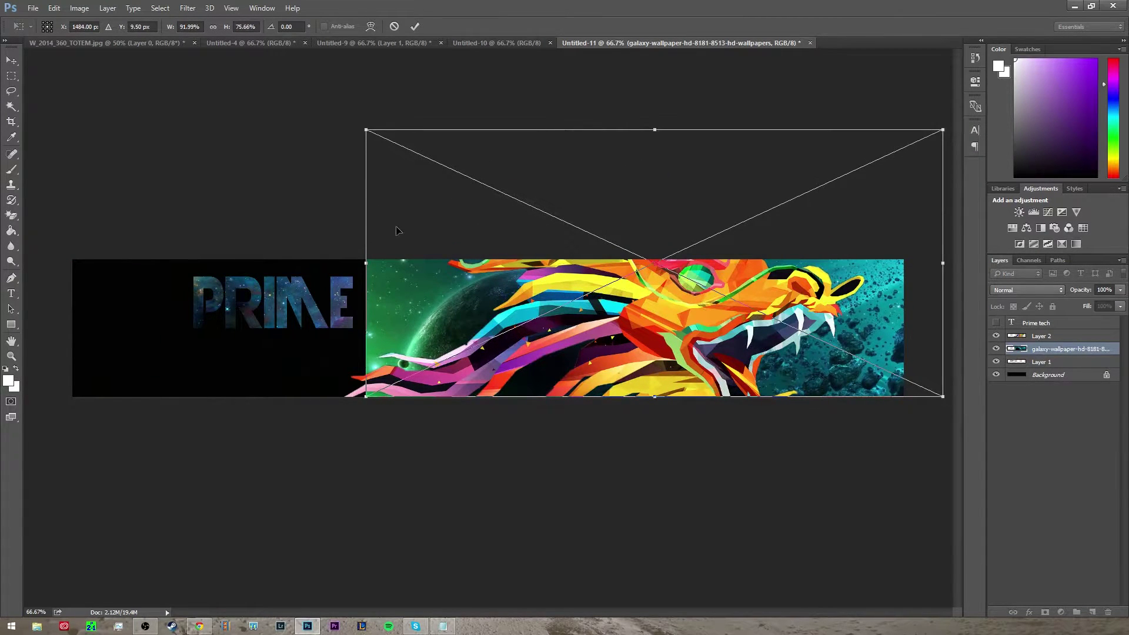
left_click_drag(367, 231, 33, 141)
left_click_drag(417, 402, 373, 585)
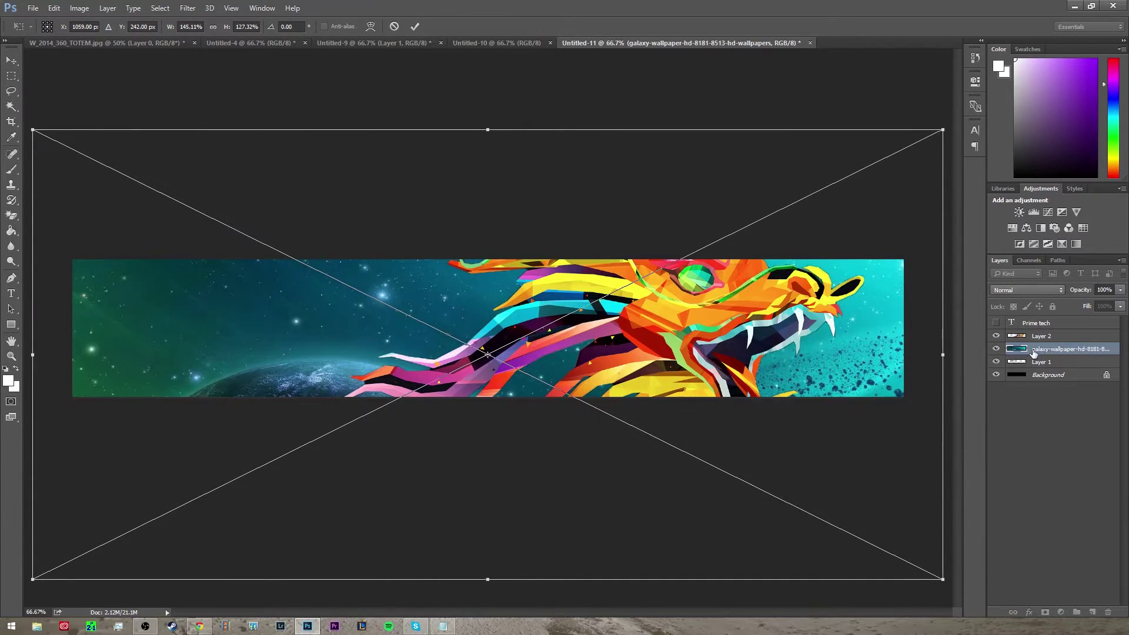
key("Return")
Move the wallpaper layer beneath the lettering and rasterize it
left_click_drag(1029, 352, 1029, 369)
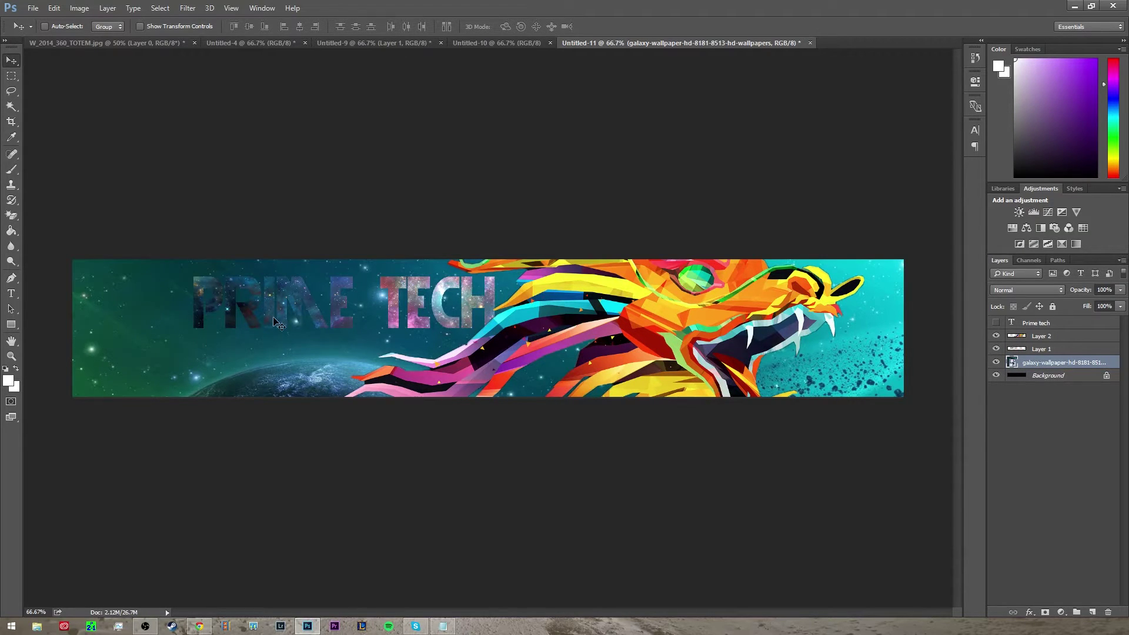
right_click(1053, 365)
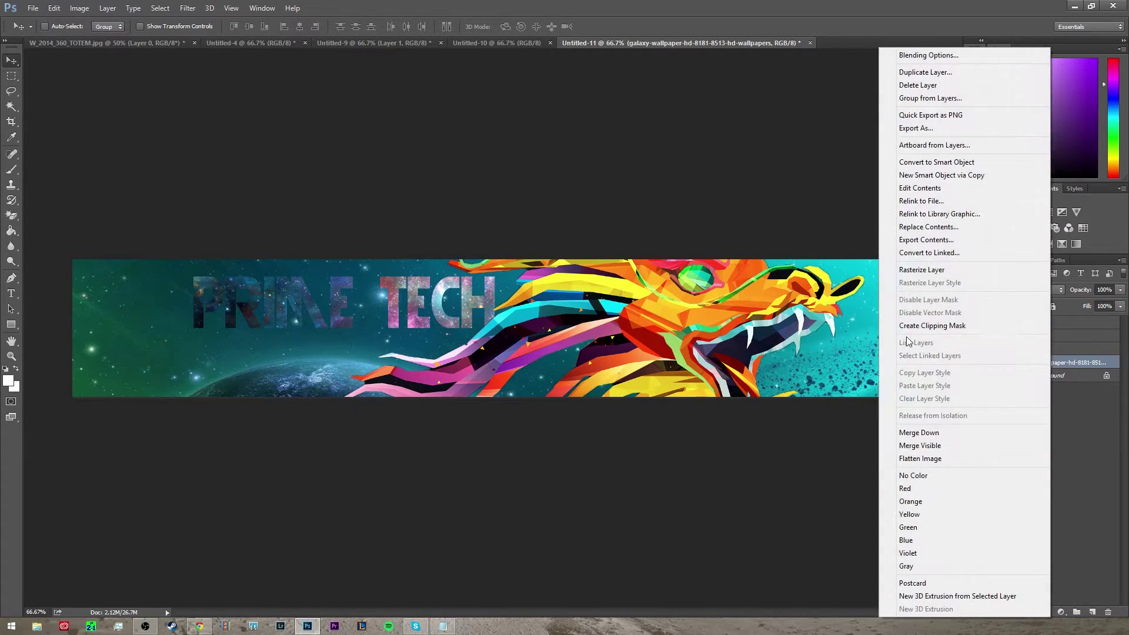
left_click(921, 269)
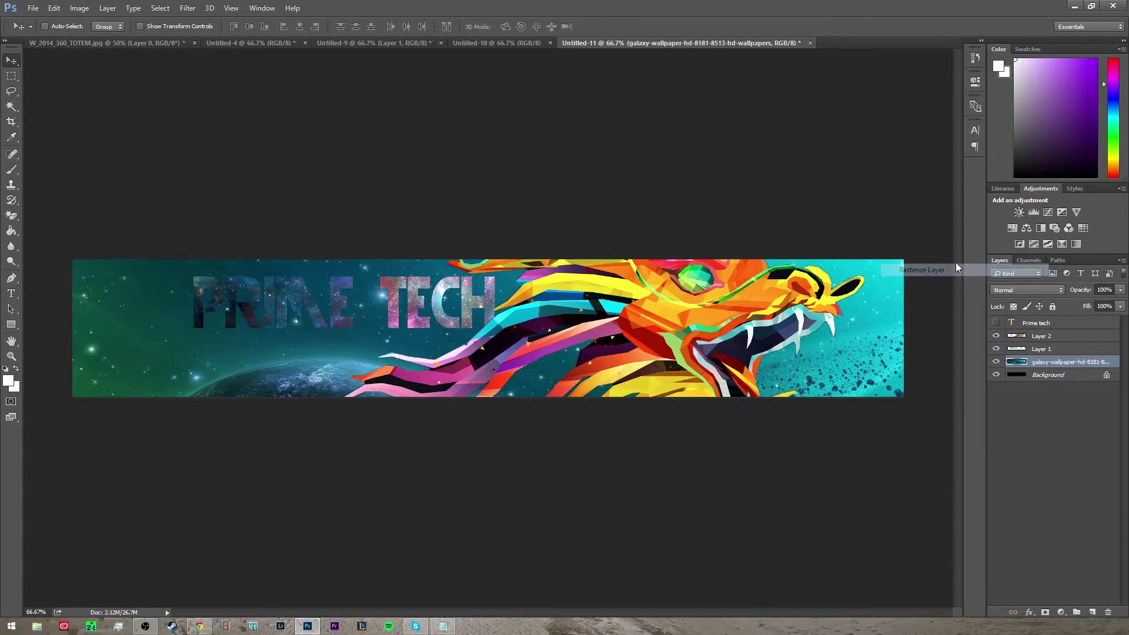
left_click(1044, 352)
left_click(1052, 338)
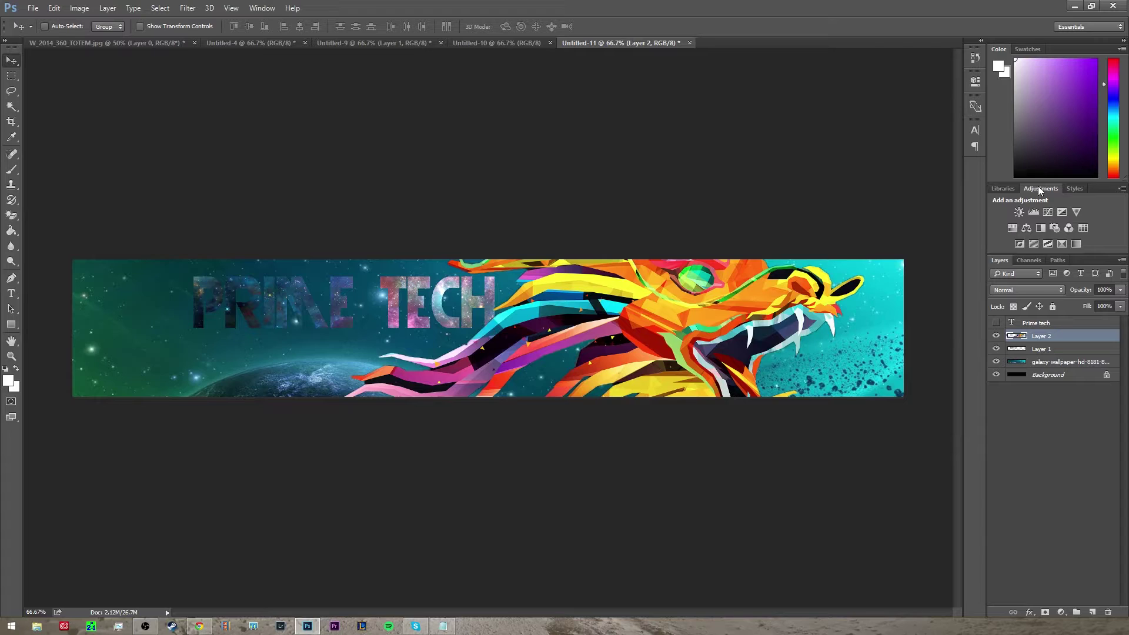
Add a Curves adjustment clipped to Layer 1 and shape an S-curve for stronger contrast
left_click(1047, 212)
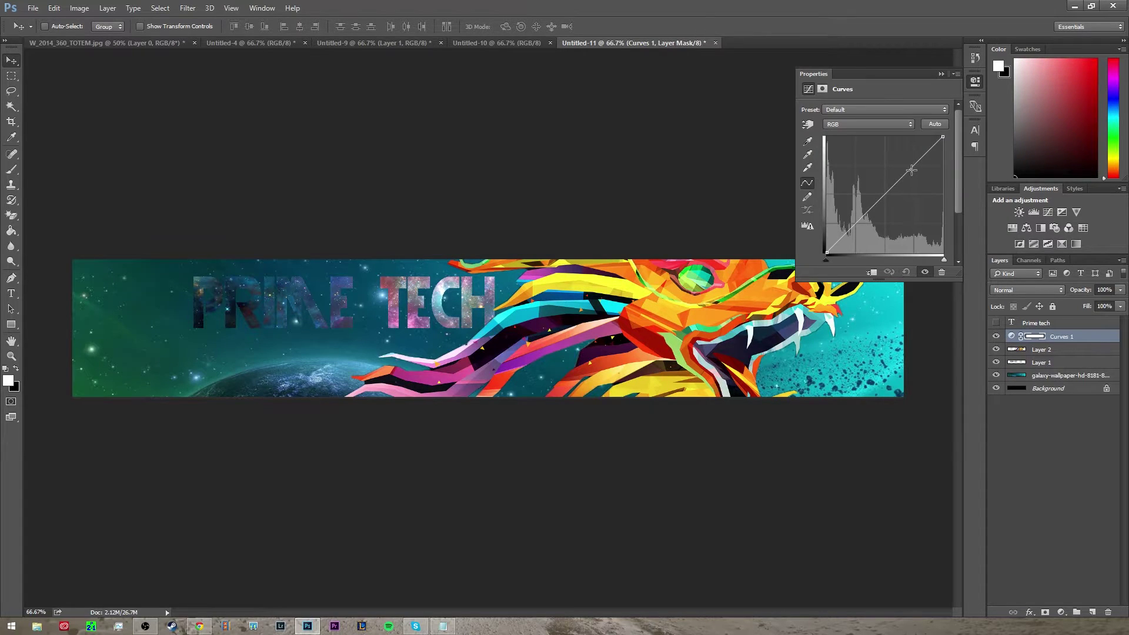
left_click(872, 273)
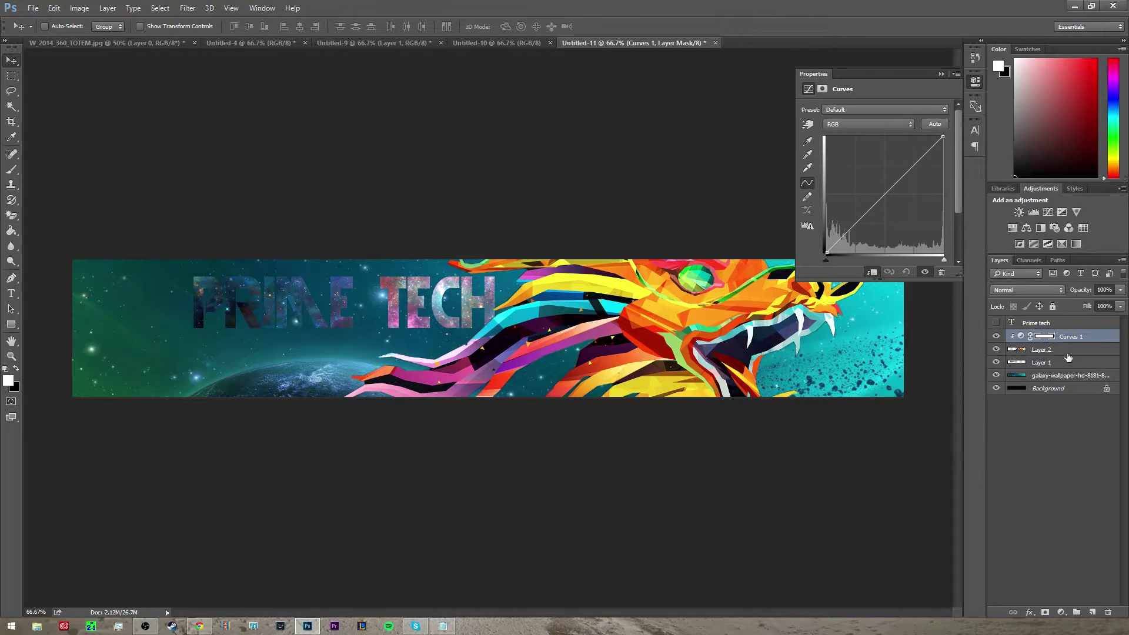
left_click_drag(1052, 343, 1055, 364)
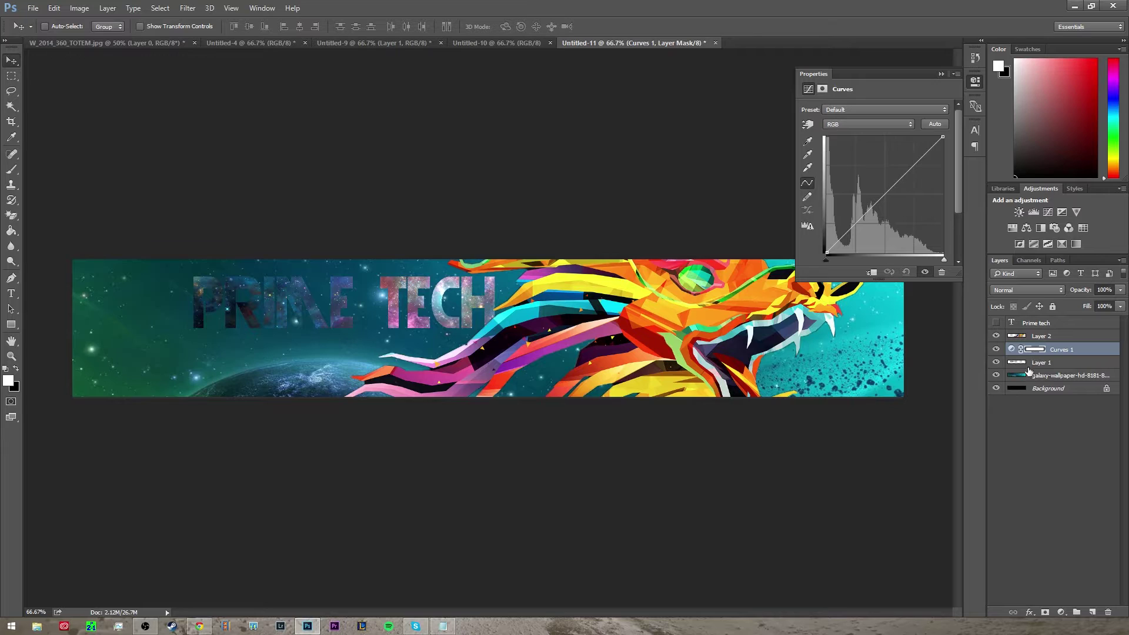
left_click(875, 274)
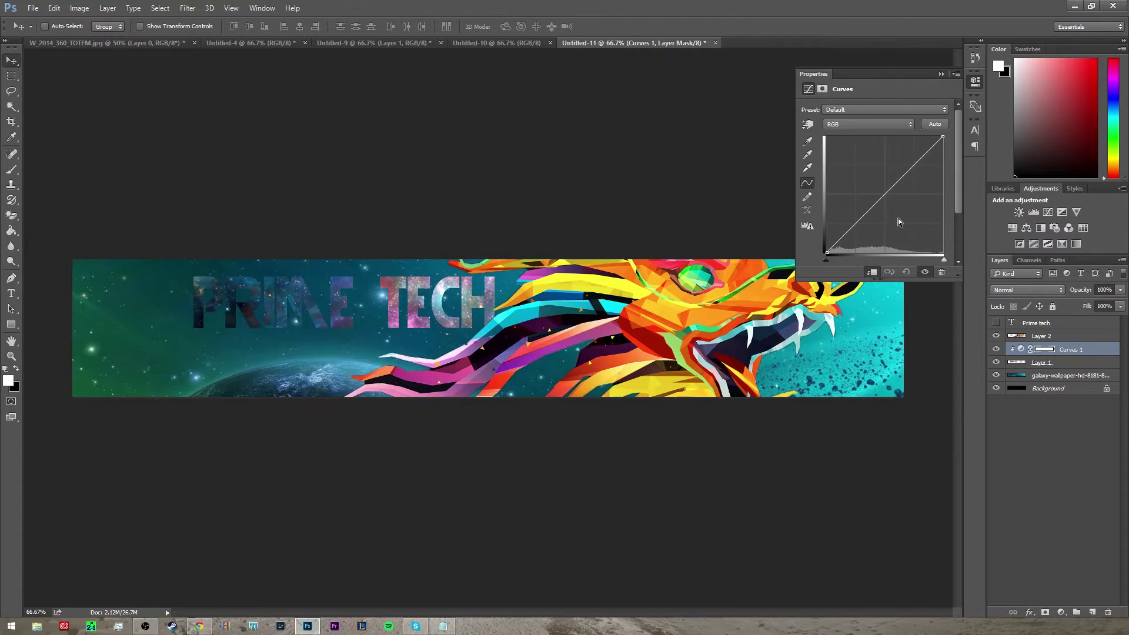
left_click_drag(917, 169, 905, 159)
left_click_drag(857, 207, 861, 216)
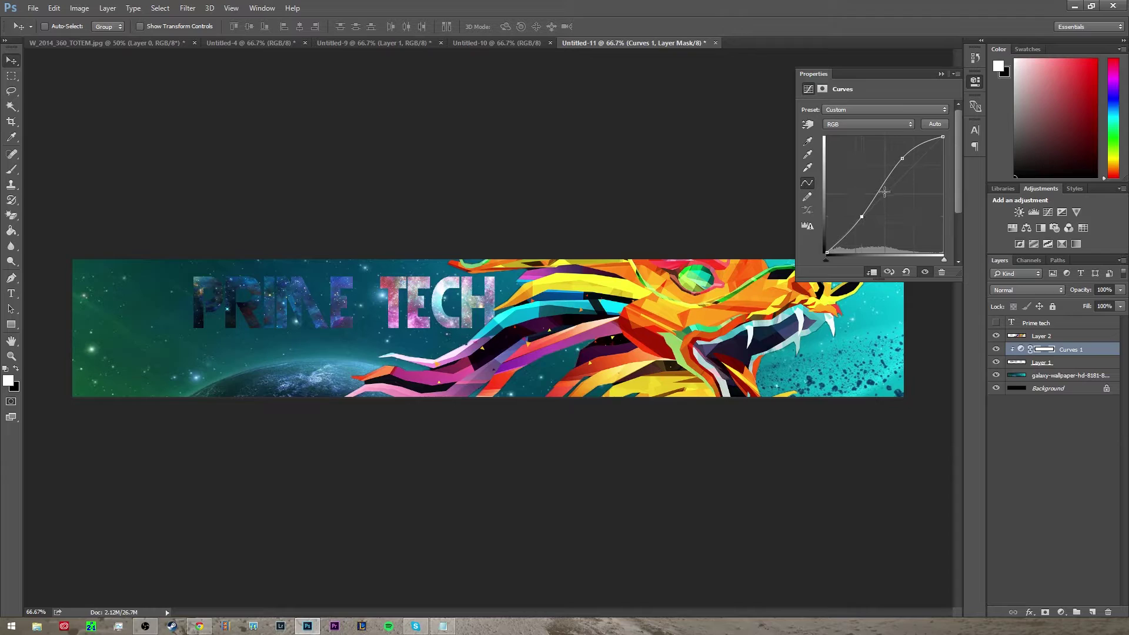
left_click(940, 74)
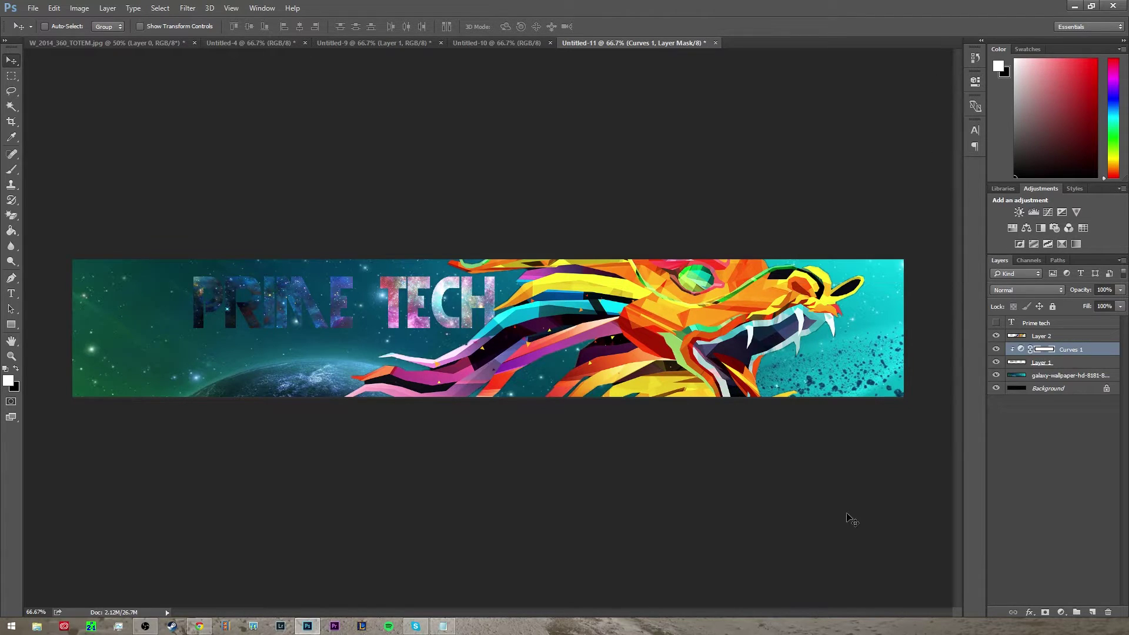
Make the white Prime tech text layer visible again and shift the dragon slightly
right_click(1054, 337)
left_click(1060, 361)
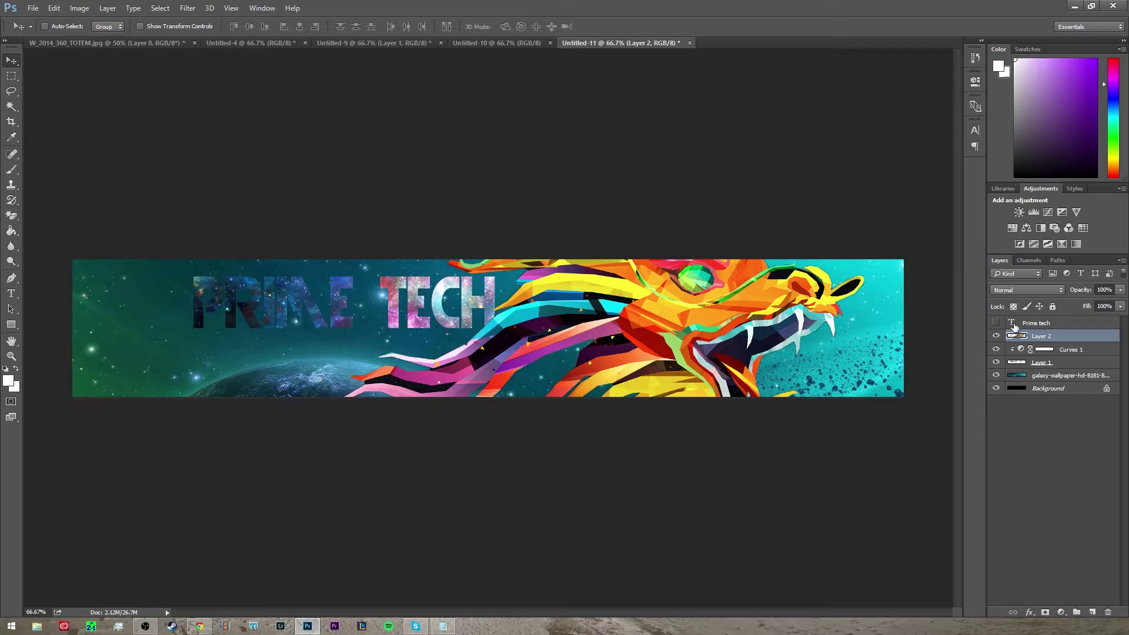
left_click(994, 323)
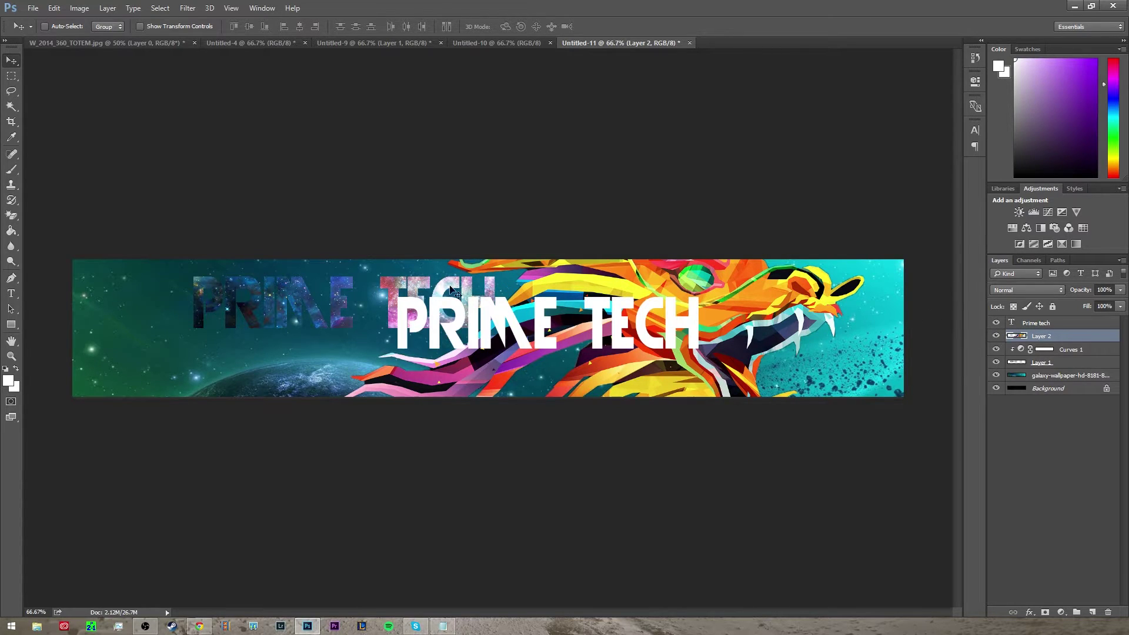
mouse_move(486, 336)
left_mouse_down()
mouse_move(417, 344)
mouse_move(478, 340)
left_mouse_up()
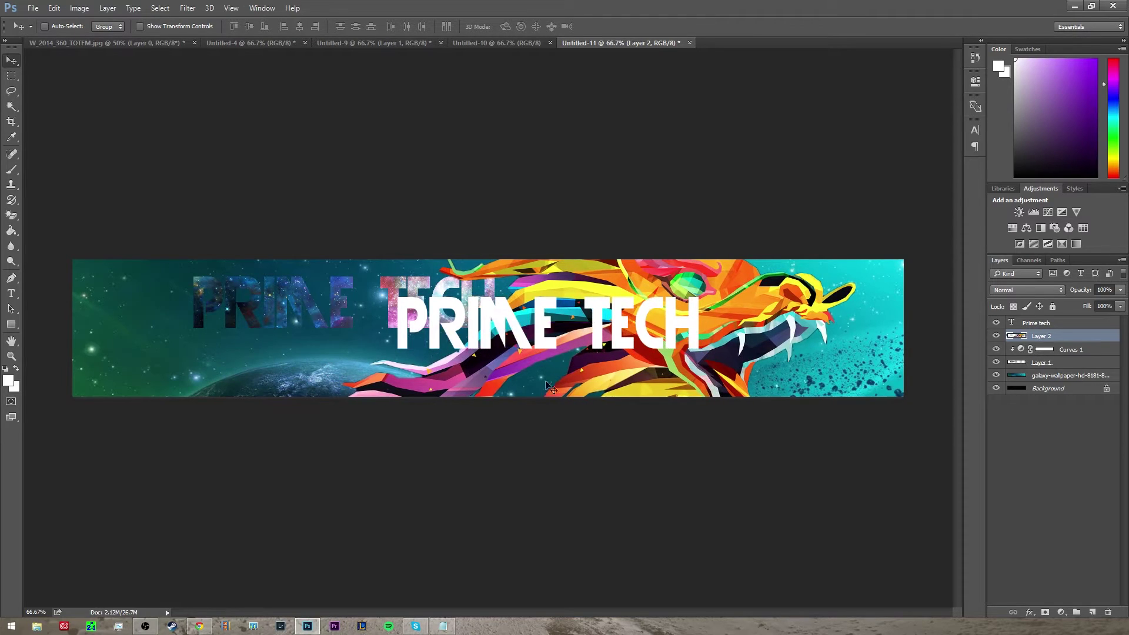
Align the white text under the galaxy lettering and send it below Layer 1
left_click(1044, 325)
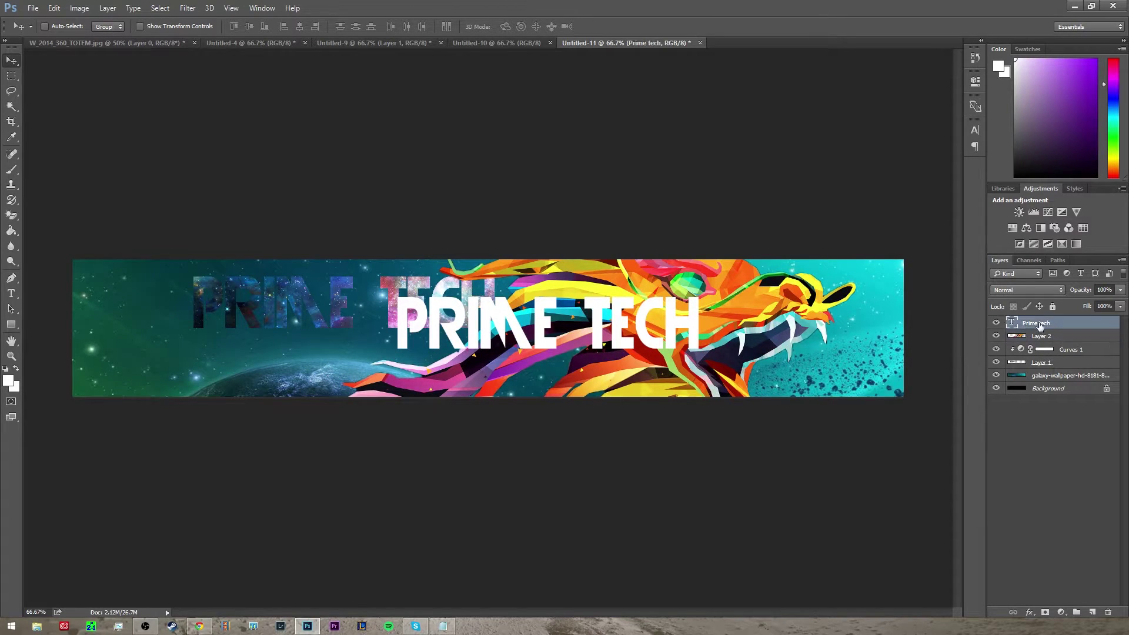
left_click_drag(522, 347, 338, 301)
key("ctrl+bracketleft")
key("ctrl+bracketleft")
key("ctrl+bracketleft")
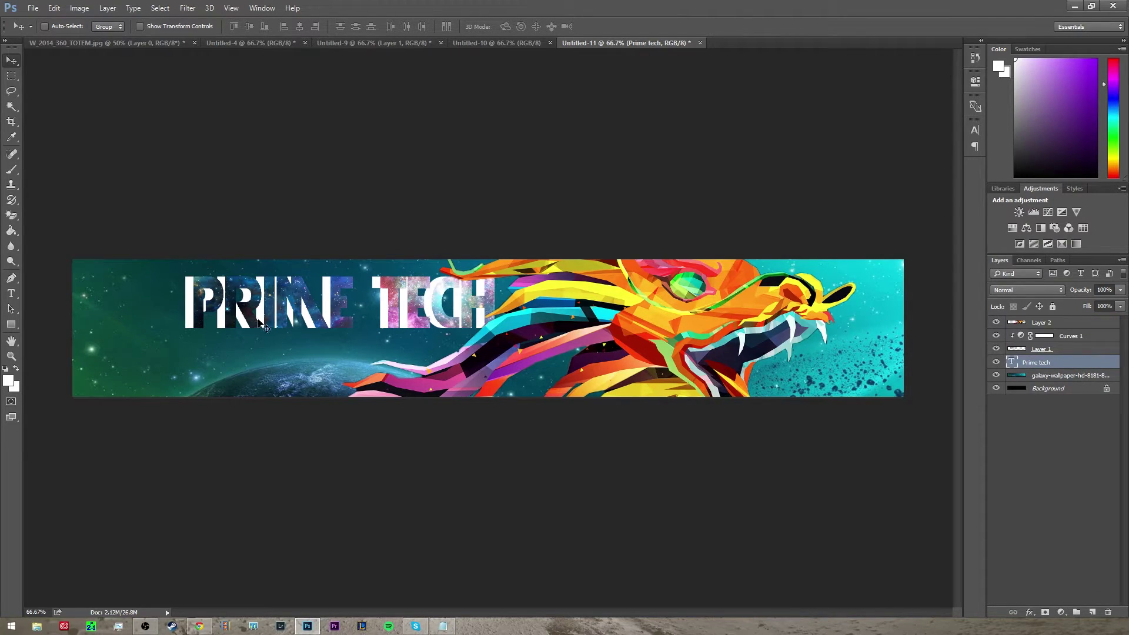
left_click_drag(259, 322, 263, 322)
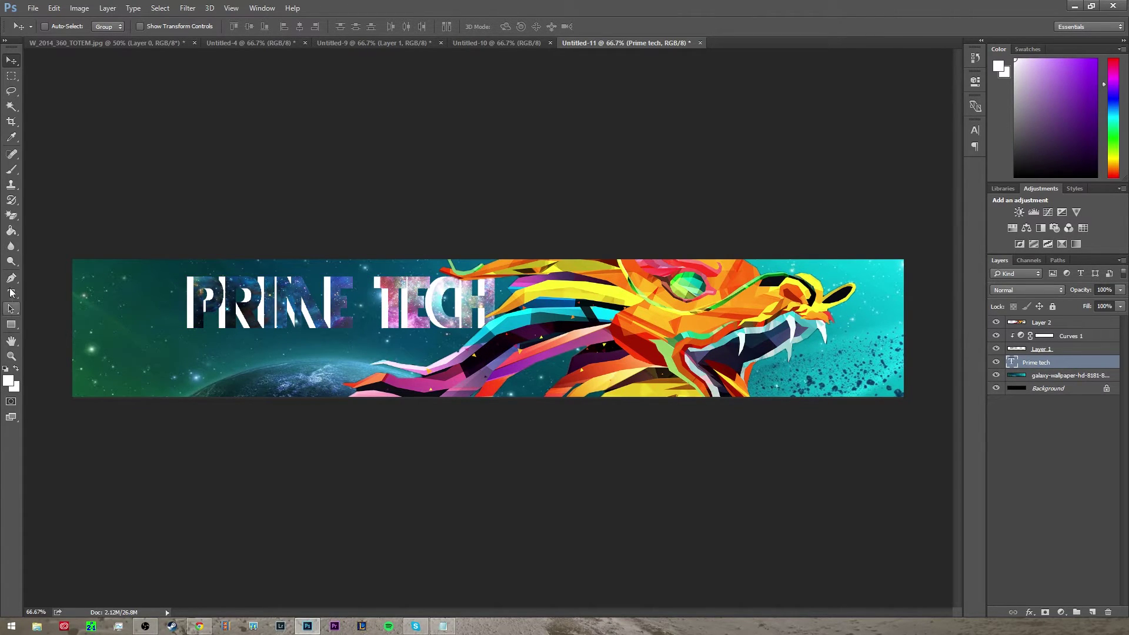
Set the foreground colour to black (000000) and nudge the Prime tech text into alignment
left_click(11, 230)
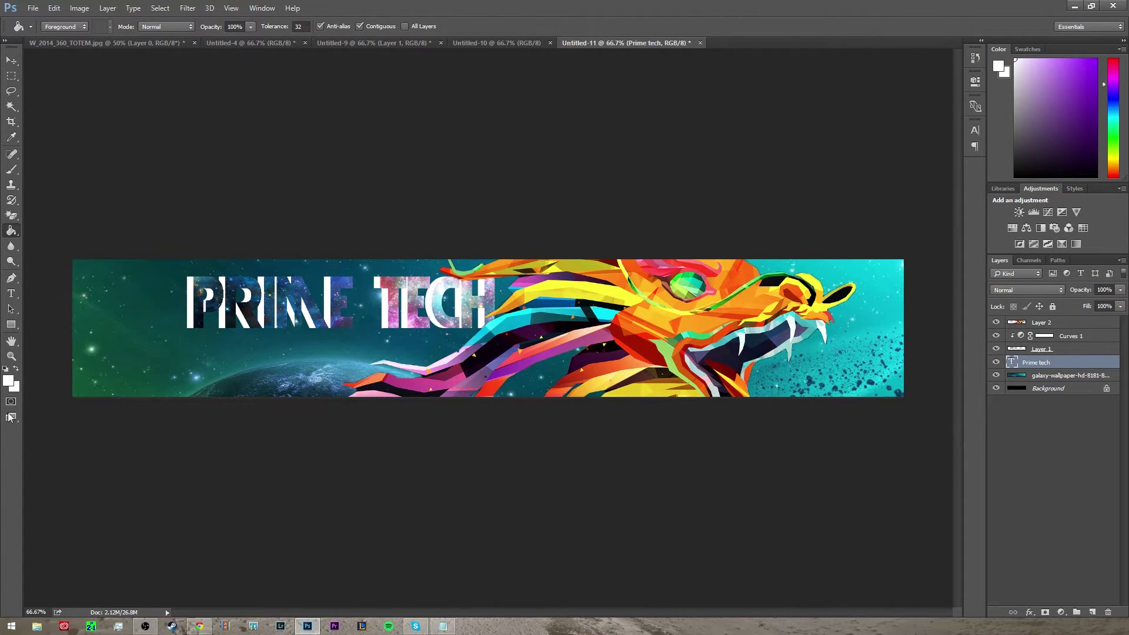
left_click(8, 381)
left_click(464, 306)
left_click(459, 310)
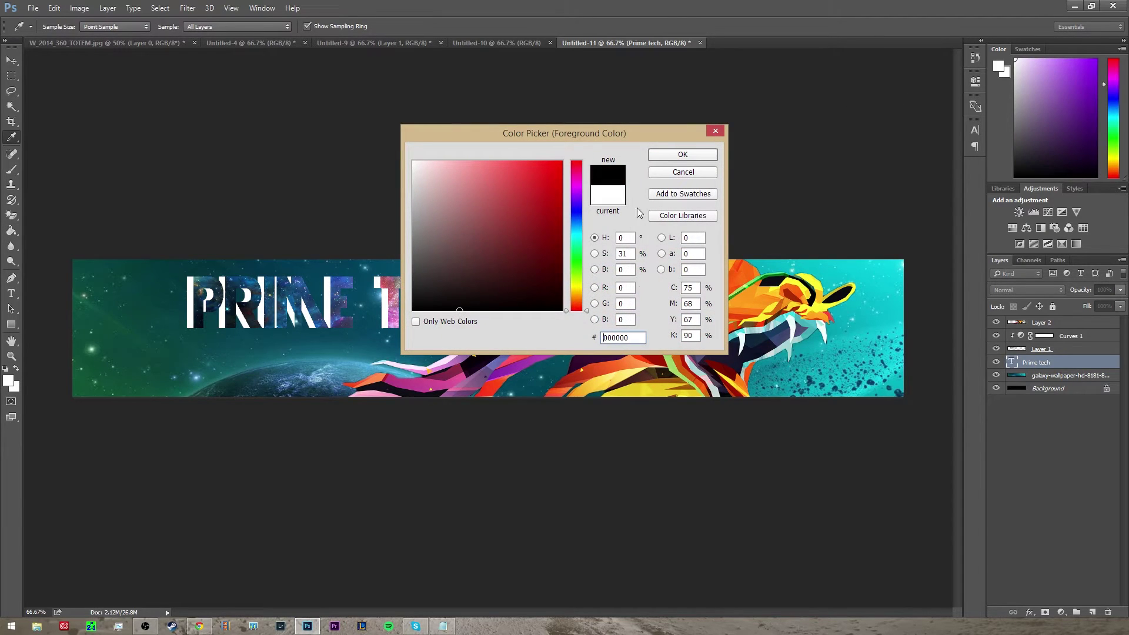
left_click(682, 154)
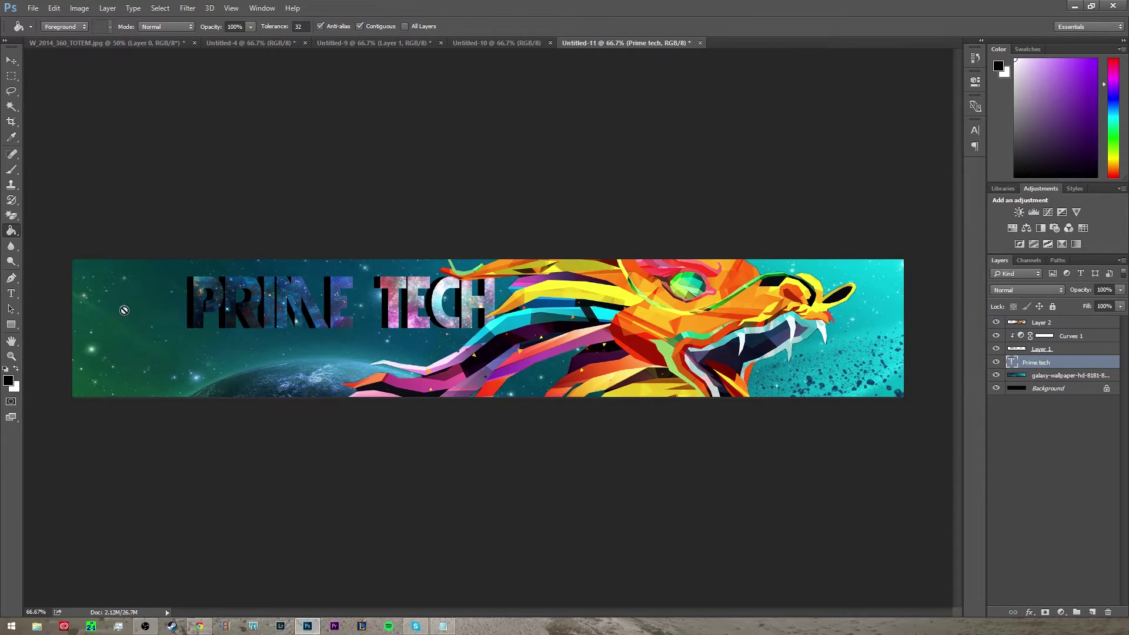
left_click(11, 60)
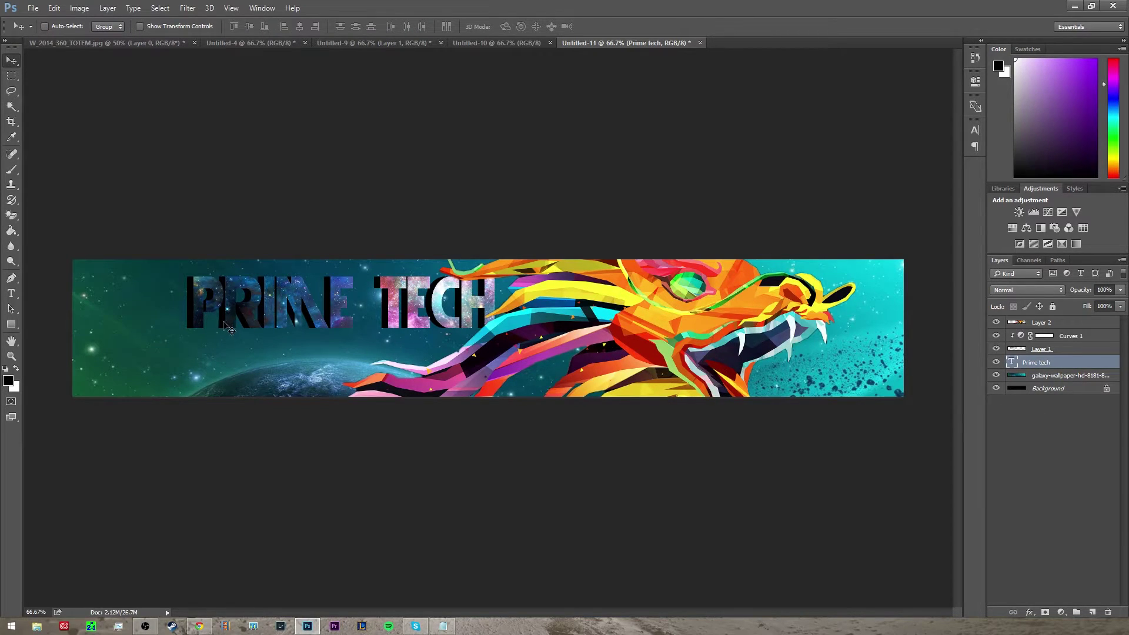
left_click_drag(226, 326, 222, 325)
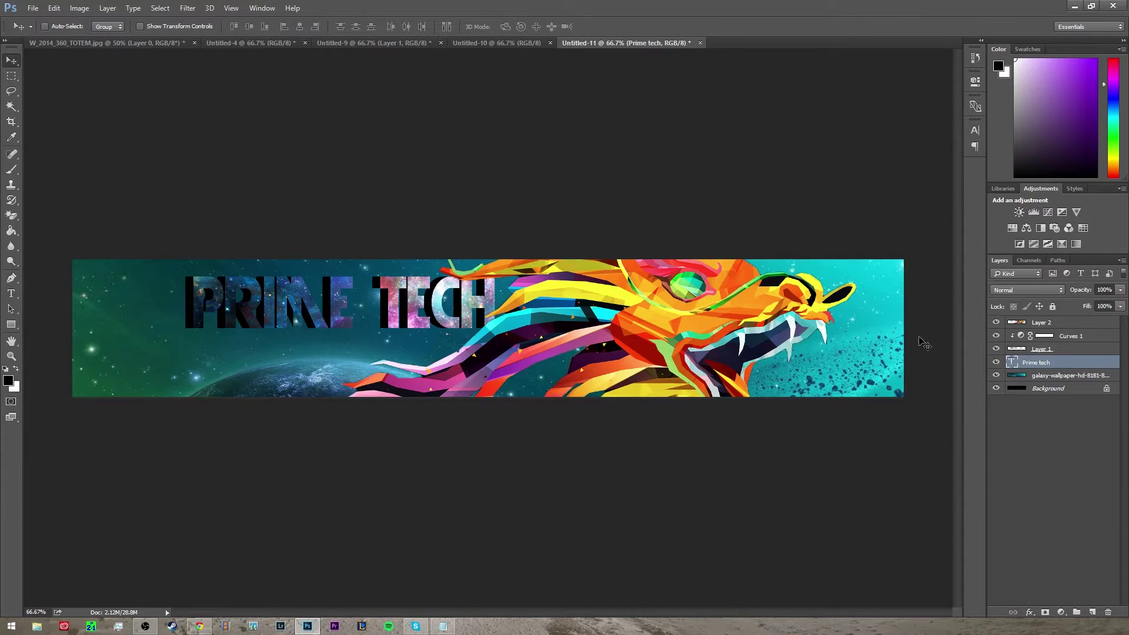
Merge all visible banner layers and copy the merged image into the Untitled-10 document as Layer 1
right_click(1049, 340)
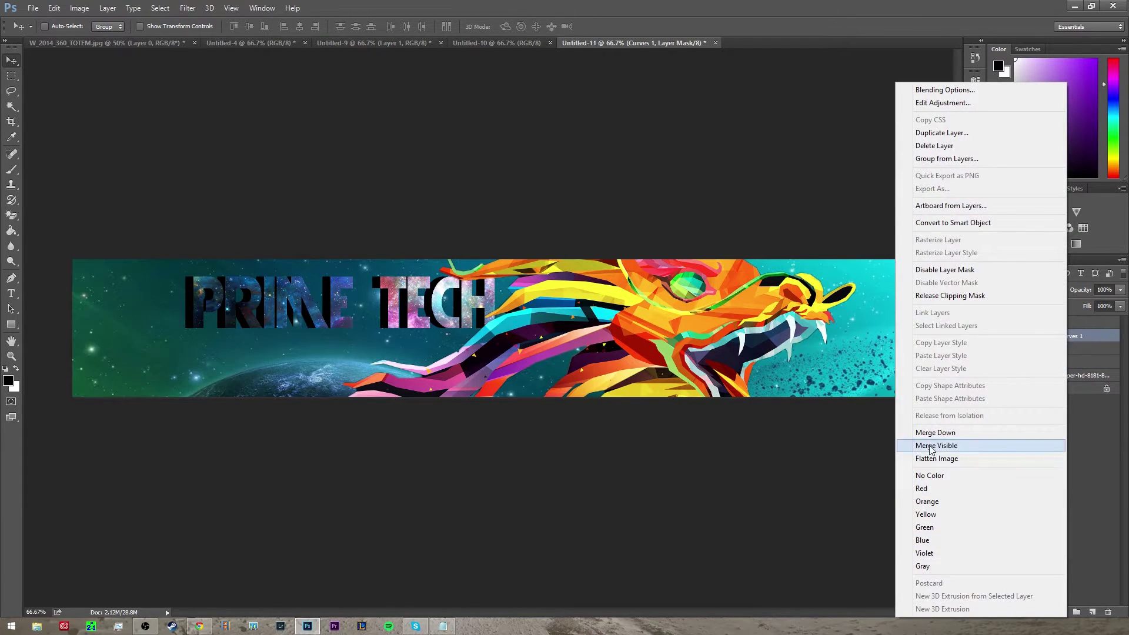
left_click(944, 446)
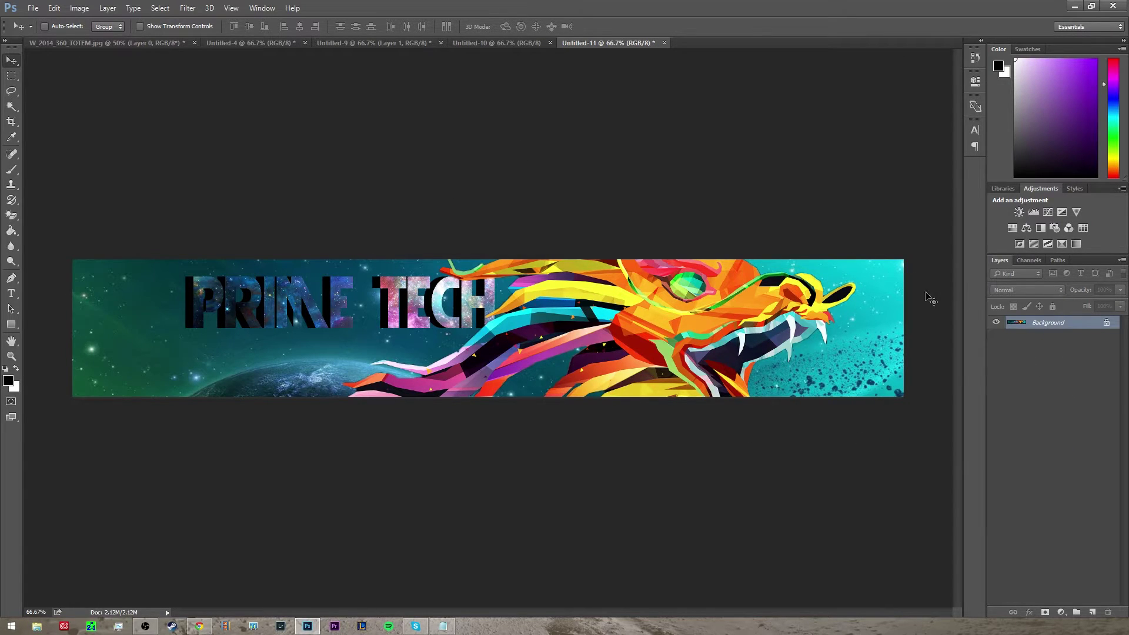
left_click_drag(511, 278, 494, 303)
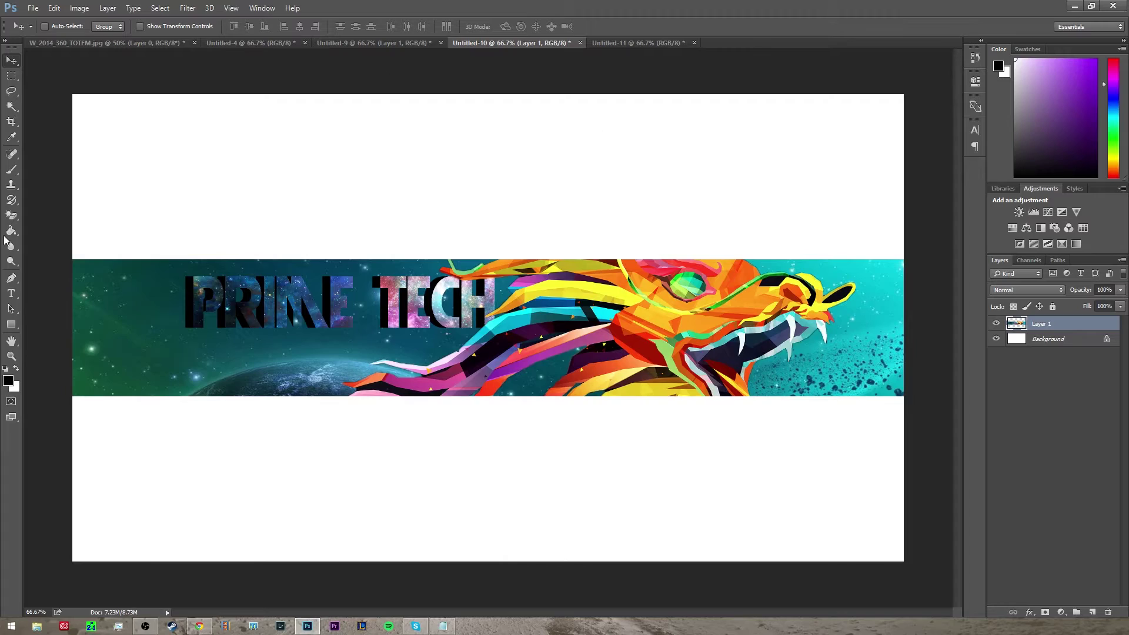
left_click(1075, 7)
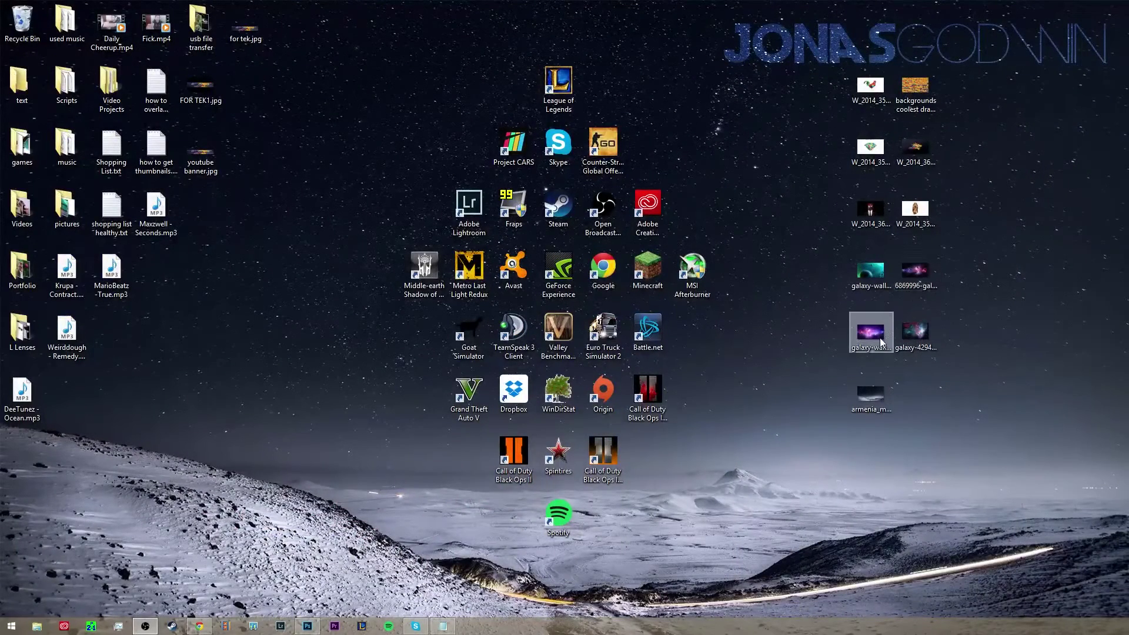
Place the 6869996-galaxy-wallpaper-hd image into Untitled-10, scaled to fill the canvas
left_click_drag(914, 272, 449, 206)
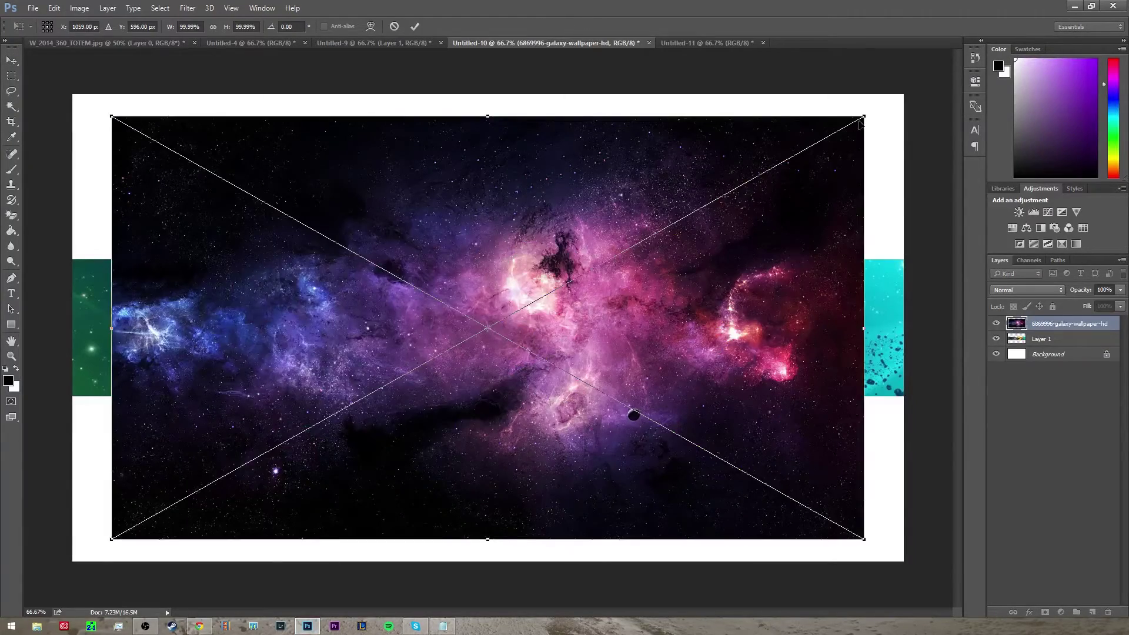
left_click_drag(861, 118, 903, 94)
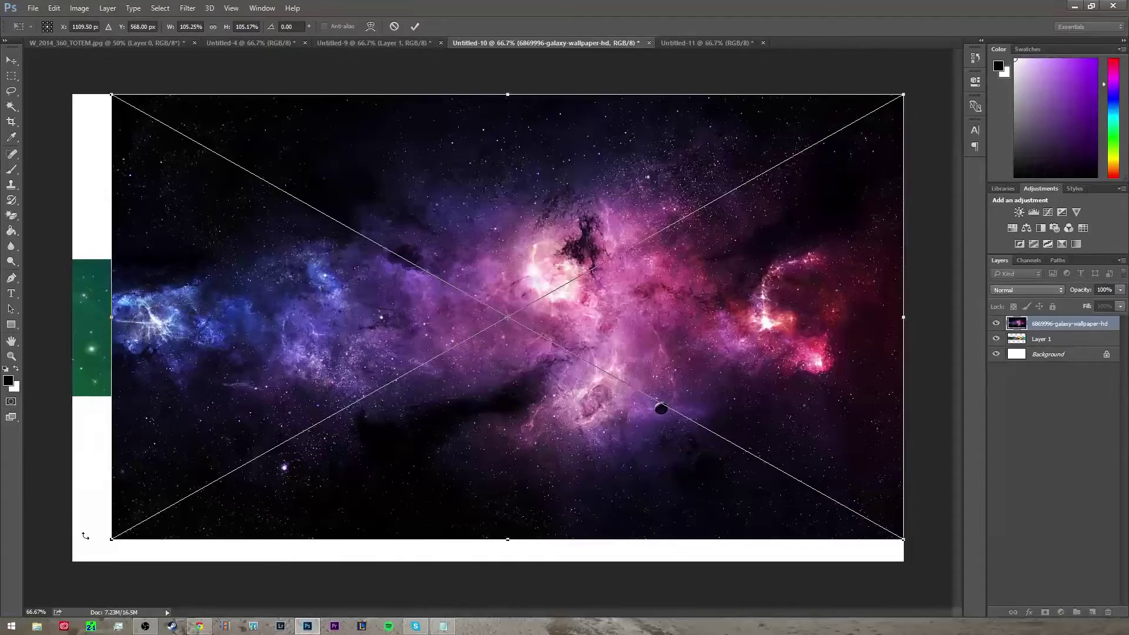
left_click_drag(110, 540, 72, 560)
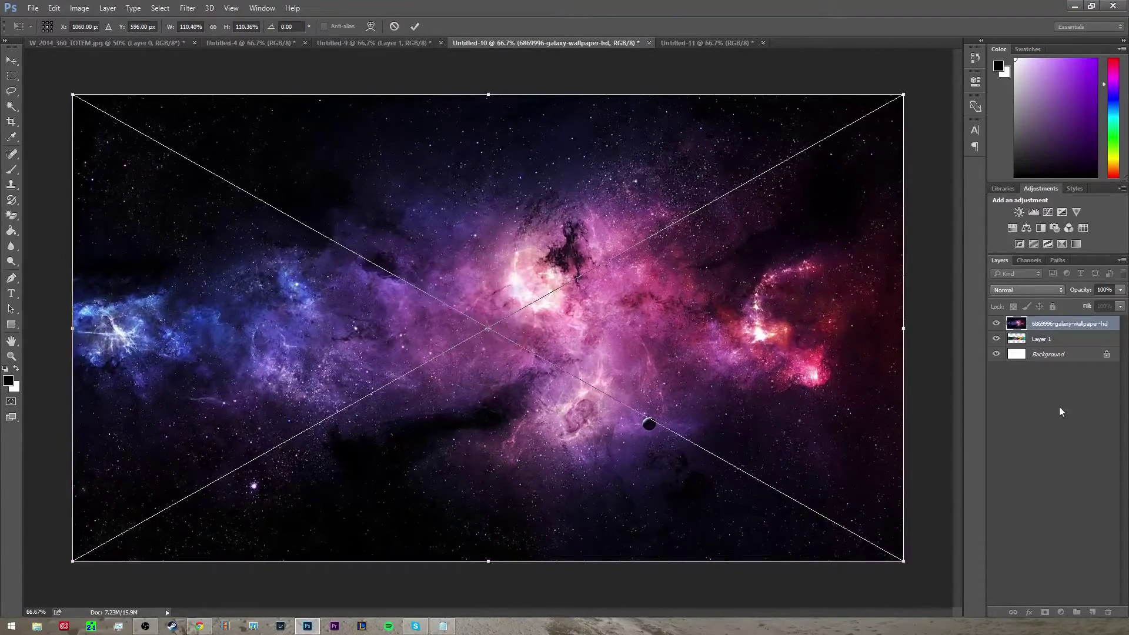
key("Return")
Rasterize the galaxy wallpaper layer and move it below Layer 1
right_click(1049, 325)
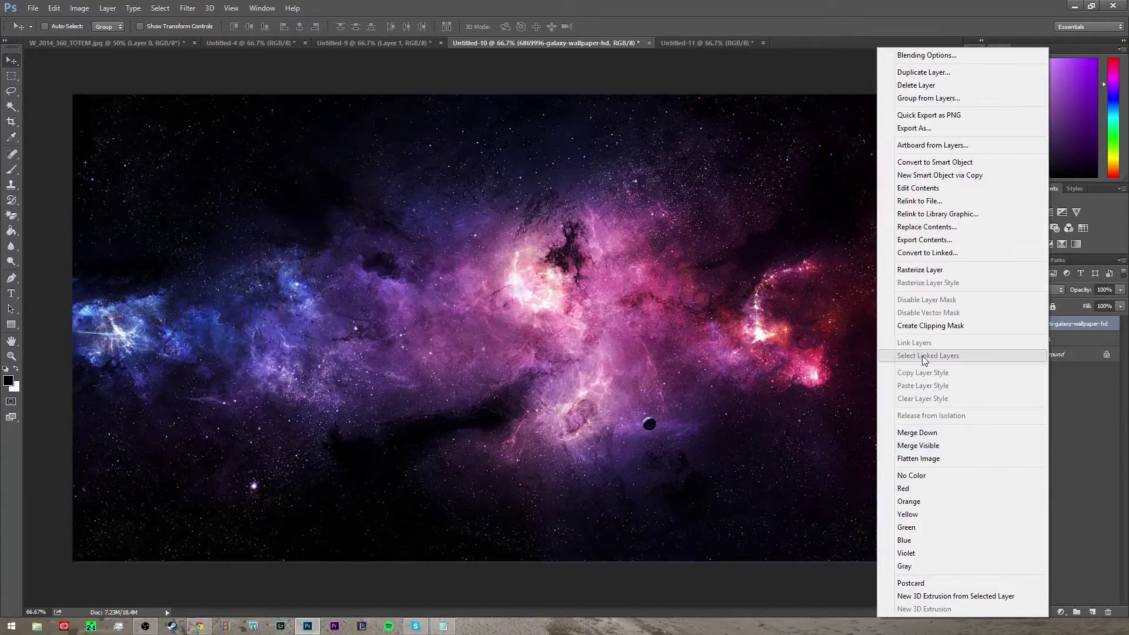
left_click(913, 270)
left_click_drag(1058, 325, 1063, 350)
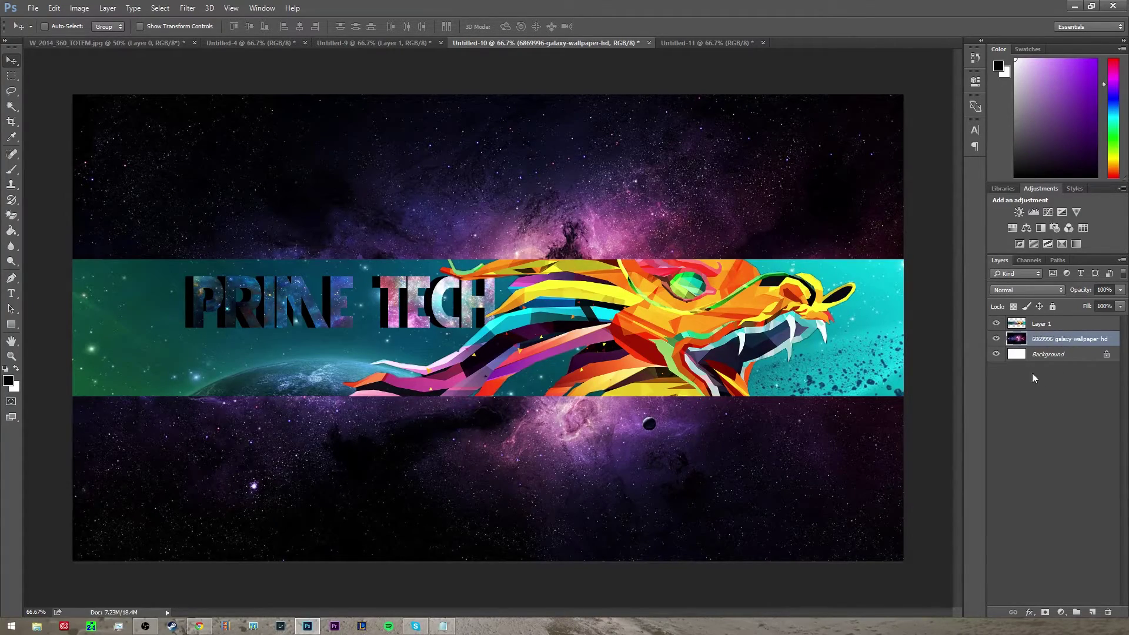
left_click(1074, 5)
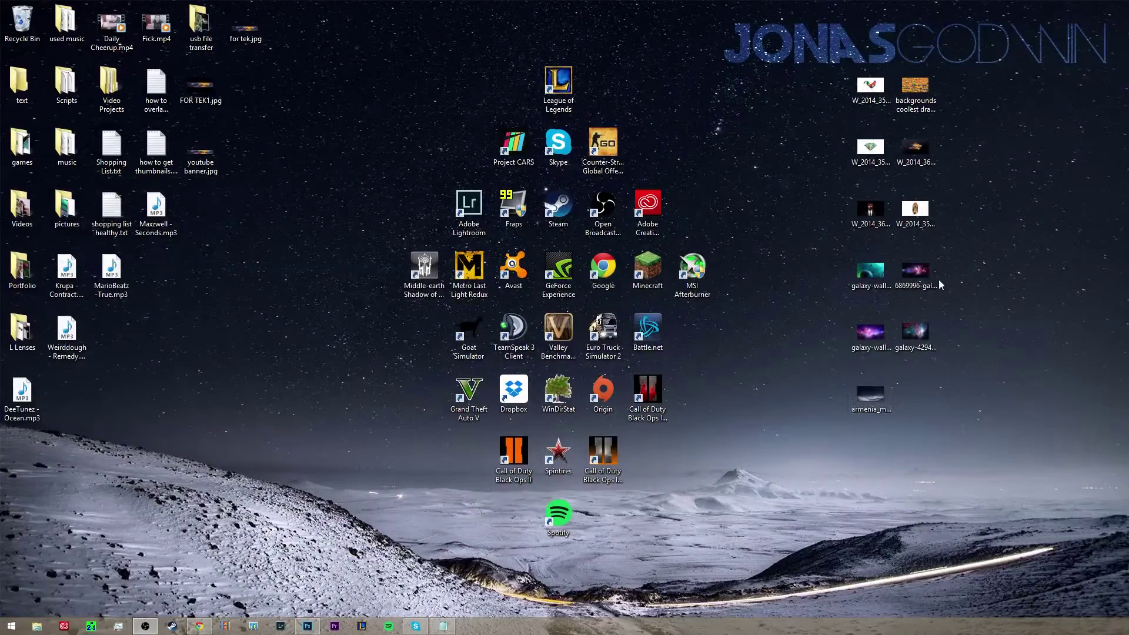
Place the teal galaxy-wallpaper-hd-8181 image into the banner, scaled to cover the canvas
left_click(307, 626)
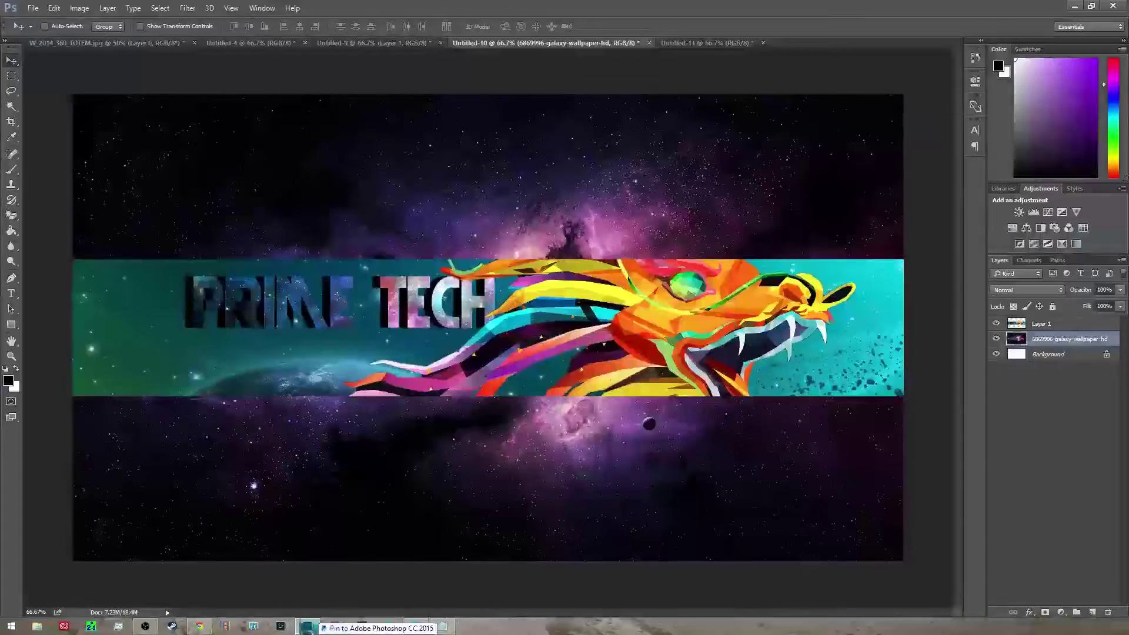
left_click_drag(466, 200, 509, 195)
left_click_drag(802, 159, 912, 83)
left_click_drag(172, 502, 56, 576)
key("Return")
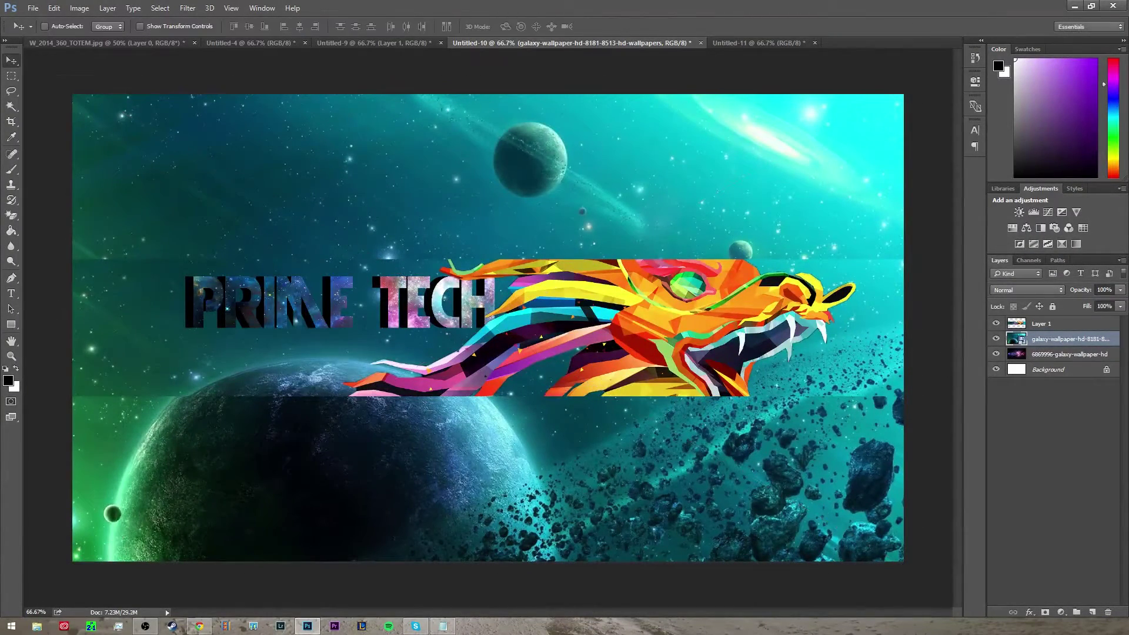
Rasterize the teal wallpaper layer, set its blend mode to Exclusion, and nudge it slightly
right_click(1044, 344)
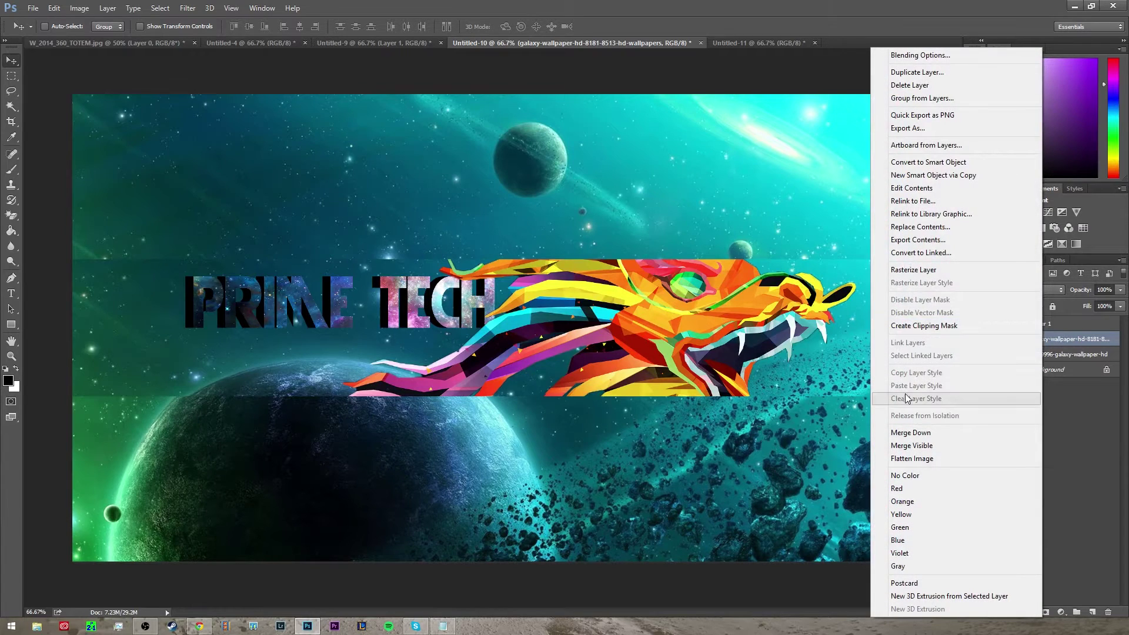
left_click(926, 269)
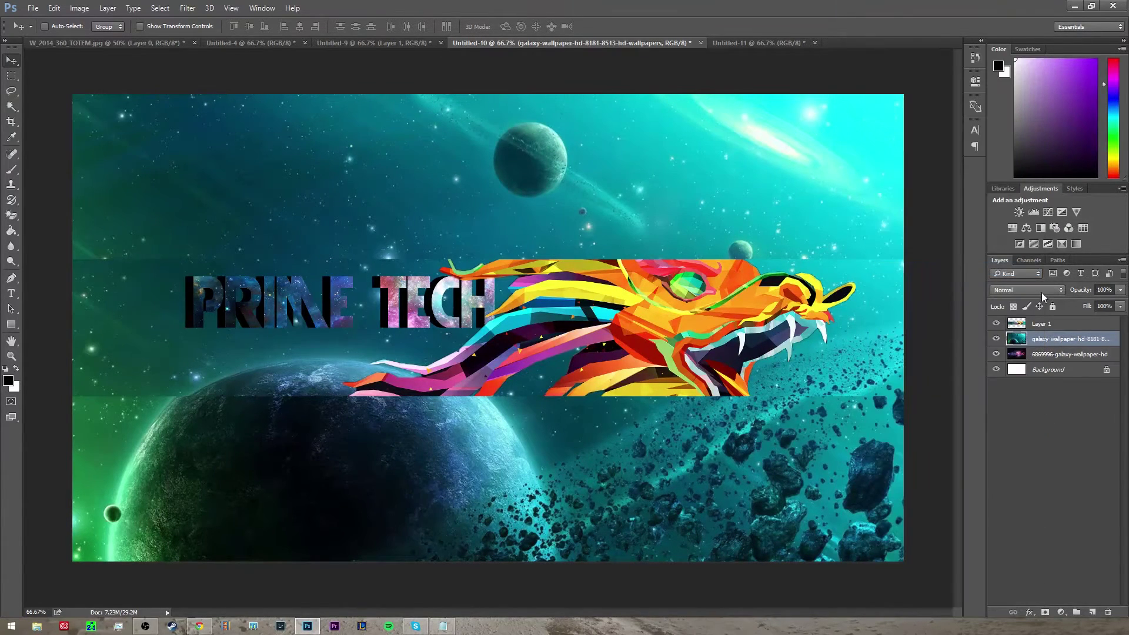
left_click(1047, 292)
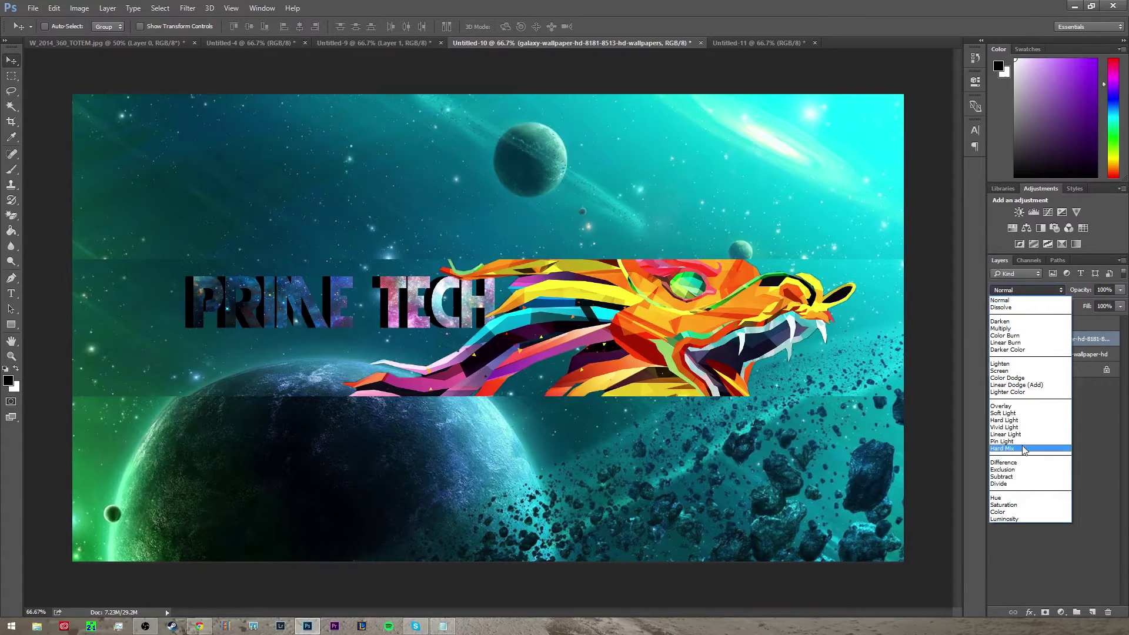
left_click(1005, 469)
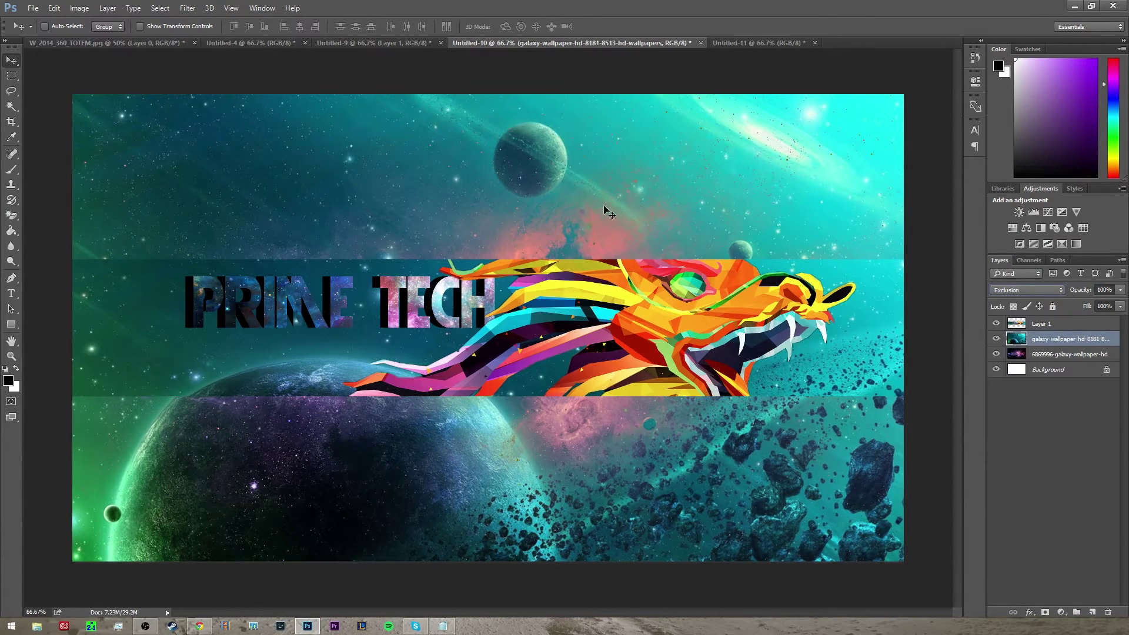
left_click_drag(609, 211, 654, 217)
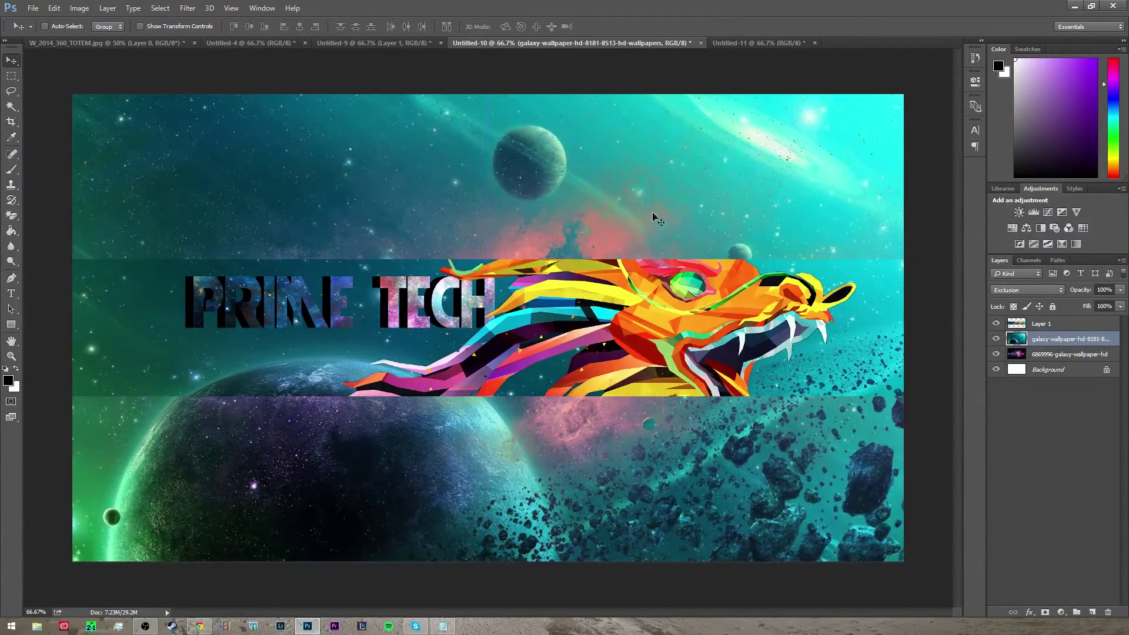
left_click(1074, 5)
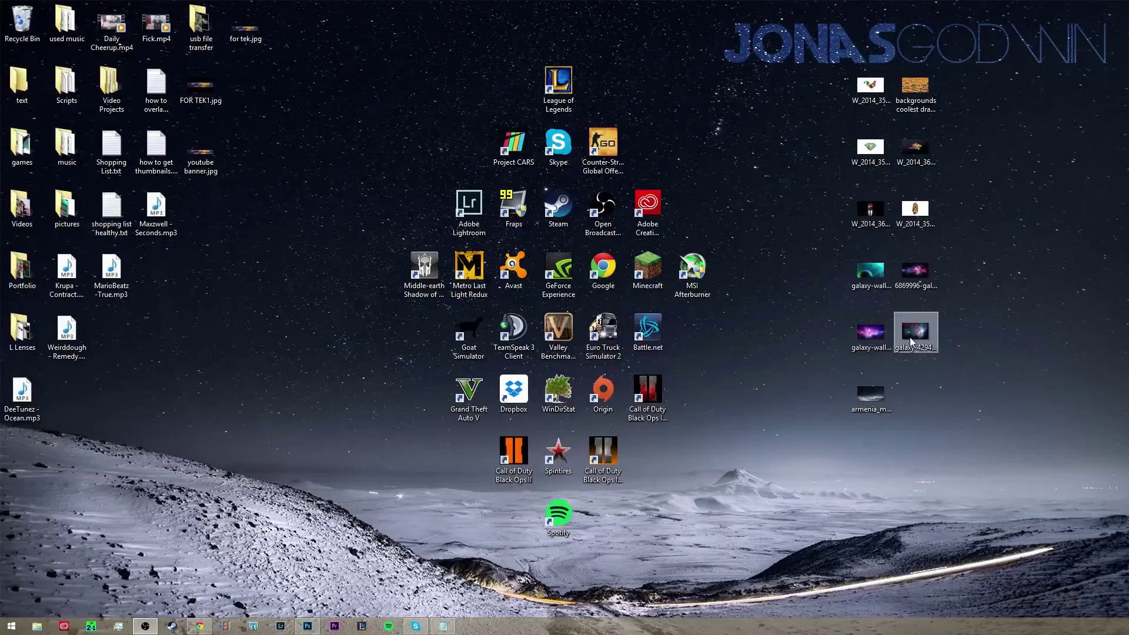
Place the galaxy-42942 nebula image into the banner, stretched to cover the canvas
left_click_drag(921, 334, 604, 221)
left_click_drag(857, 100, 919, 77)
left_click_drag(107, 564, 34, 589)
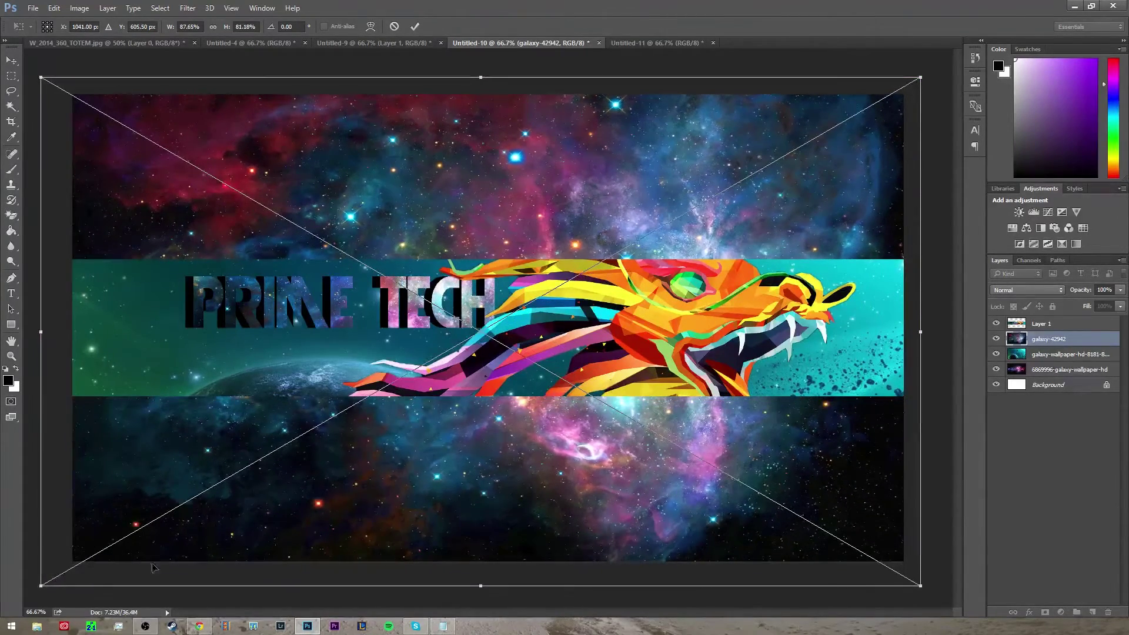
key("Return")
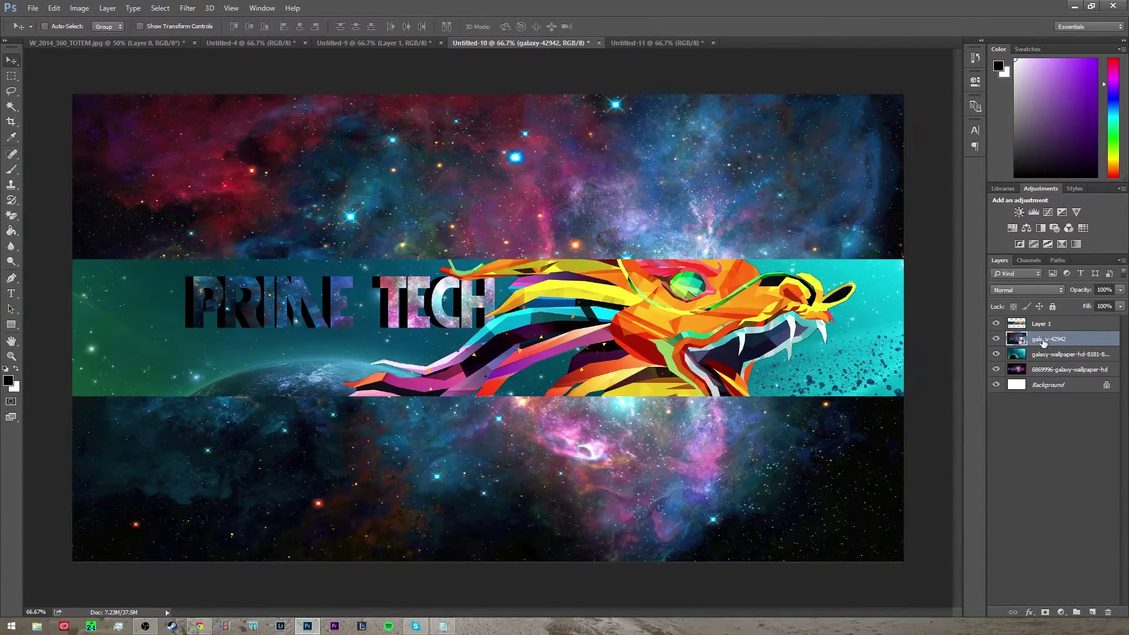
Rasterize the galaxy-42942 layer, blend it with Exclusion, and reposition it
right_click(1042, 342)
left_click(927, 271)
left_click(1026, 289)
left_click(1004, 473)
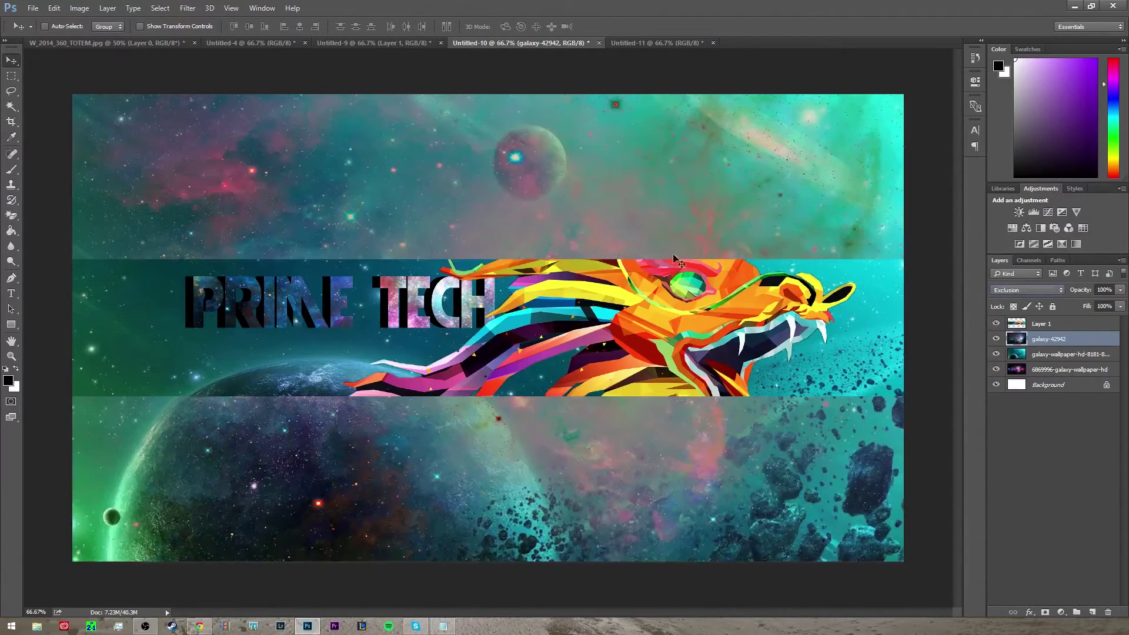
left_click_drag(612, 212, 628, 177)
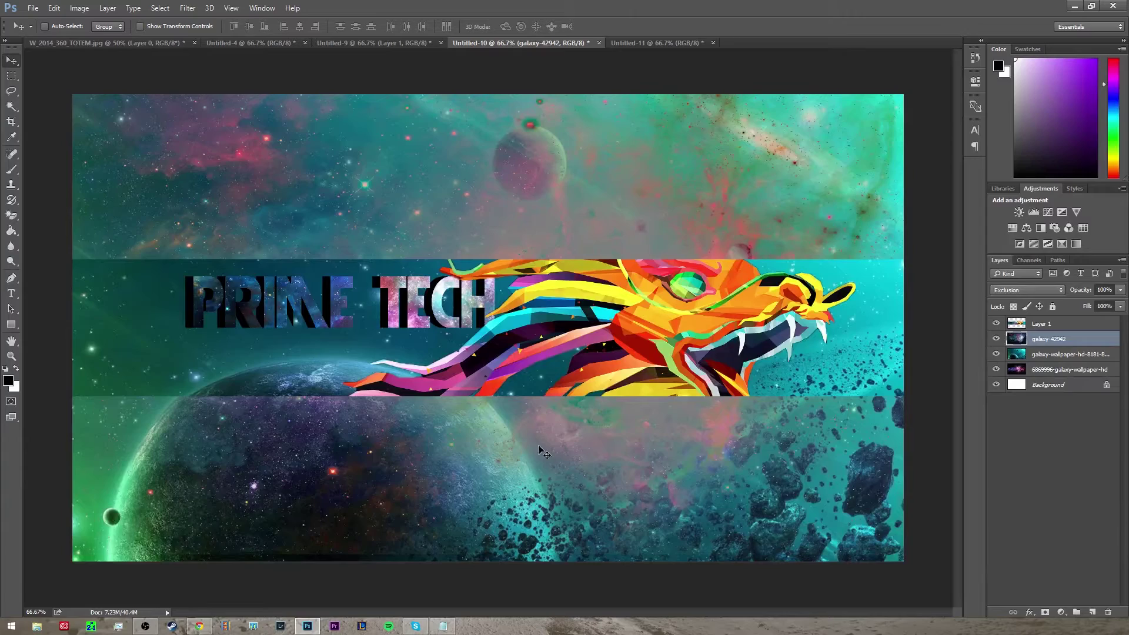
left_click_drag(541, 452, 541, 479)
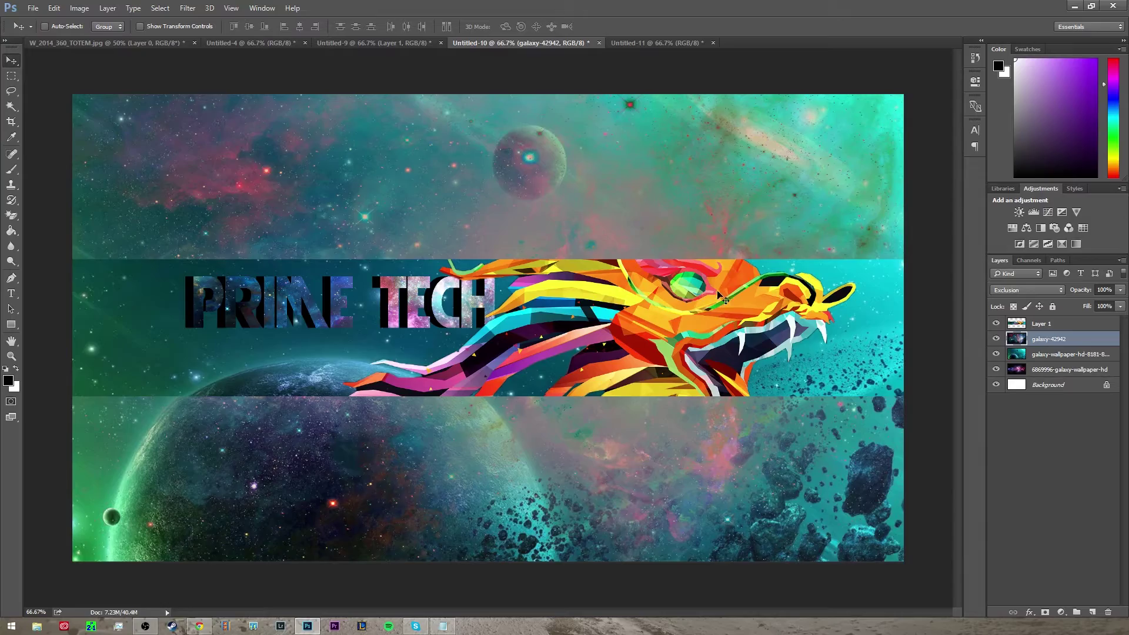
left_click(1074, 6)
double_click(870, 87)
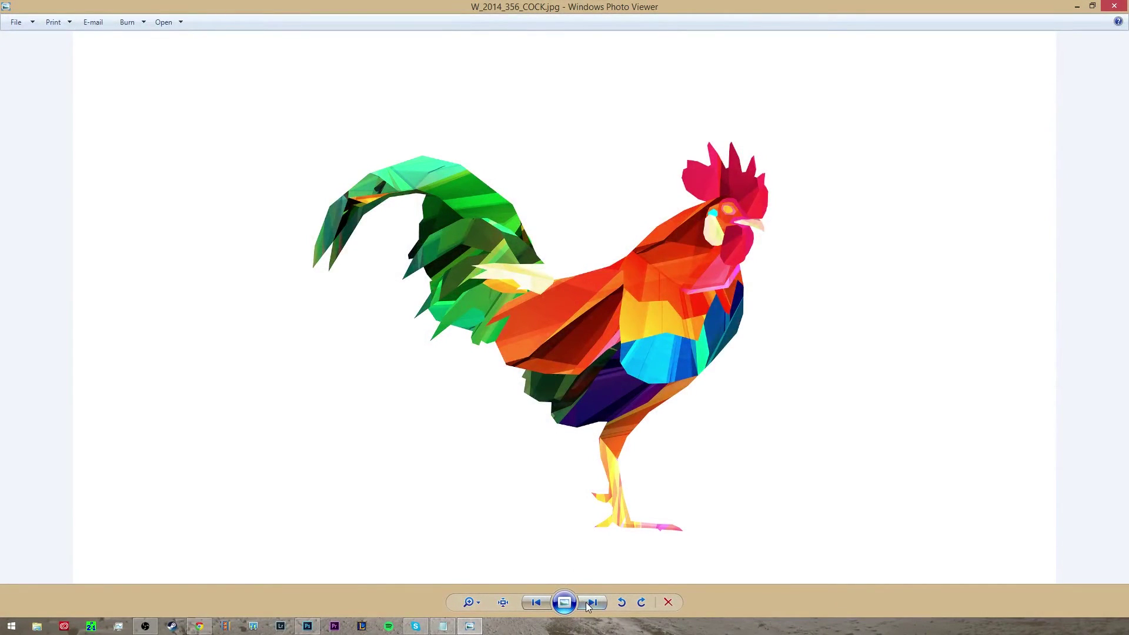
left_click(586, 602)
key("Right")
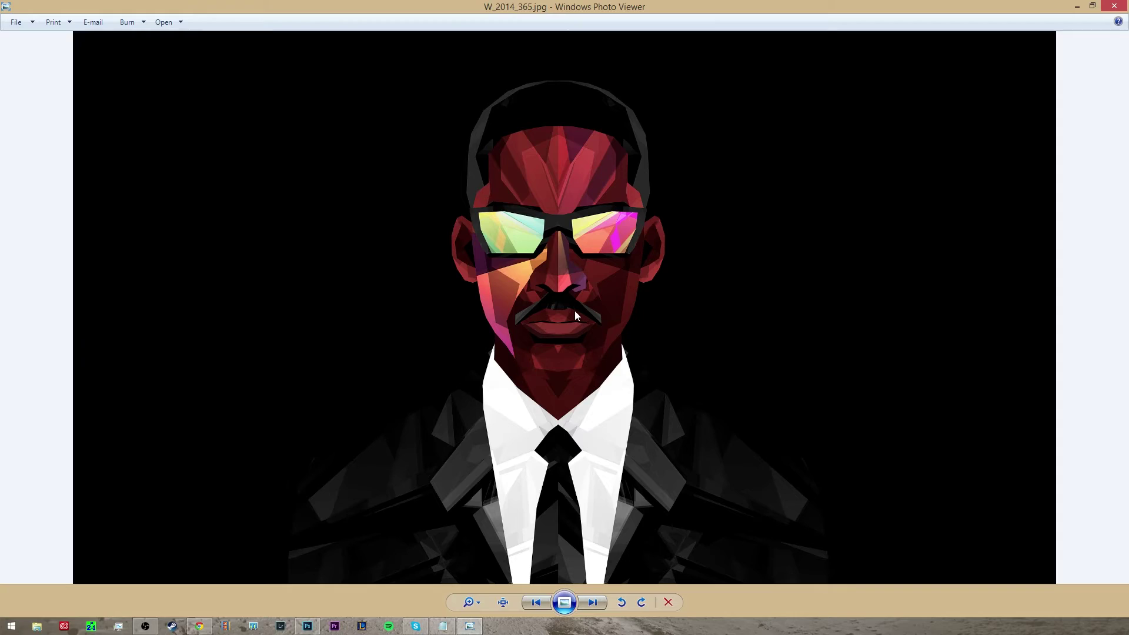
left_click(594, 603)
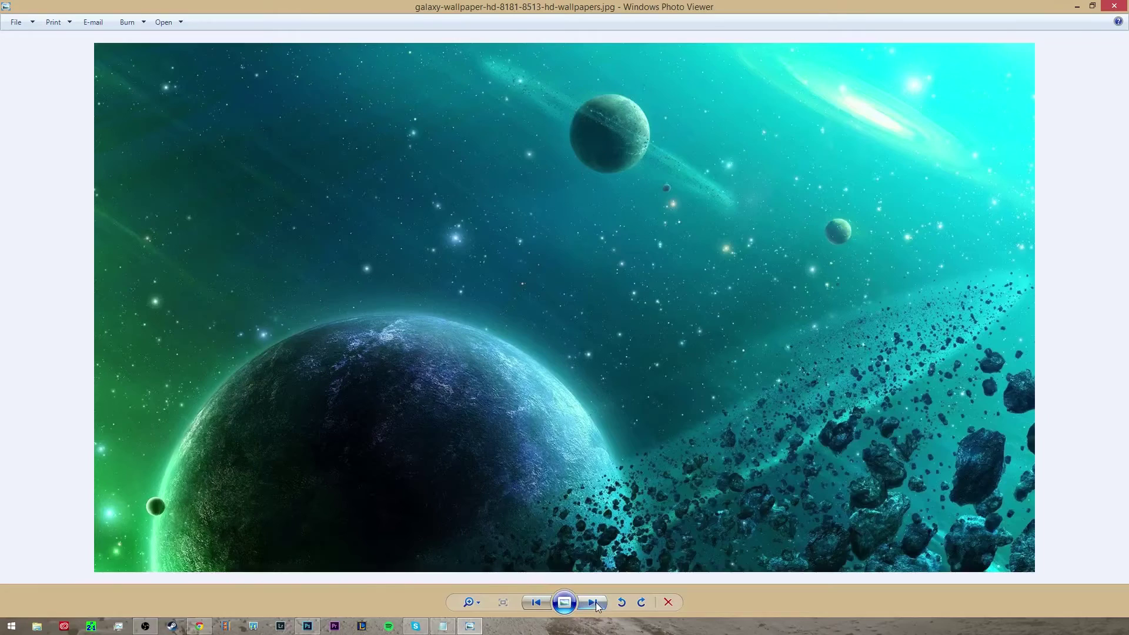
left_click(596, 601)
left_click(597, 598)
left_click(597, 599)
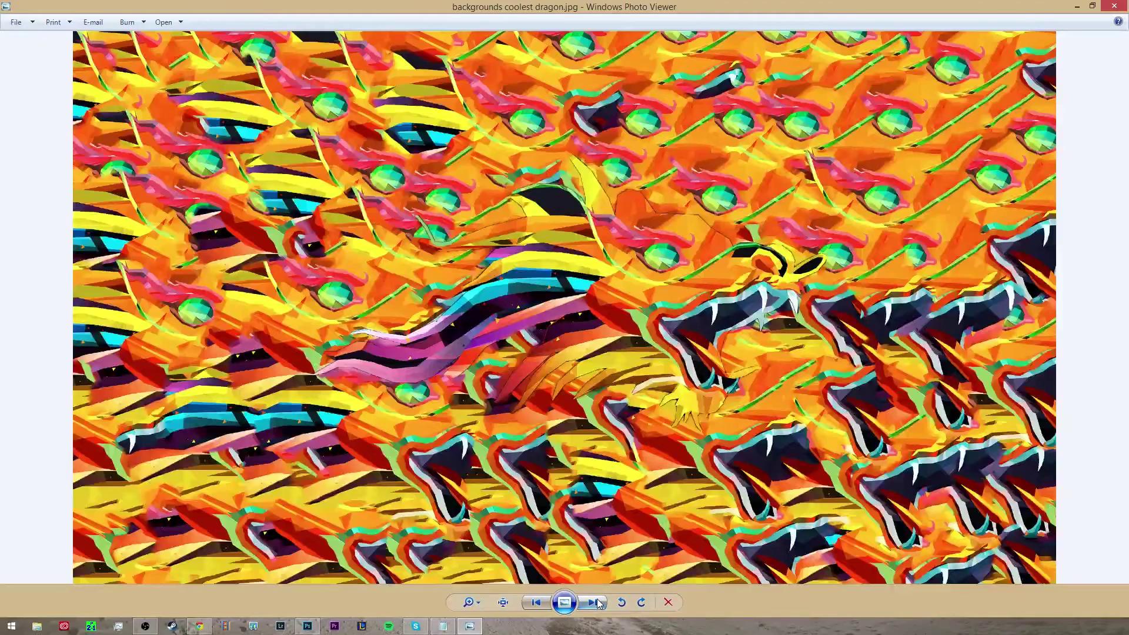
left_click(598, 603)
left_click(597, 604)
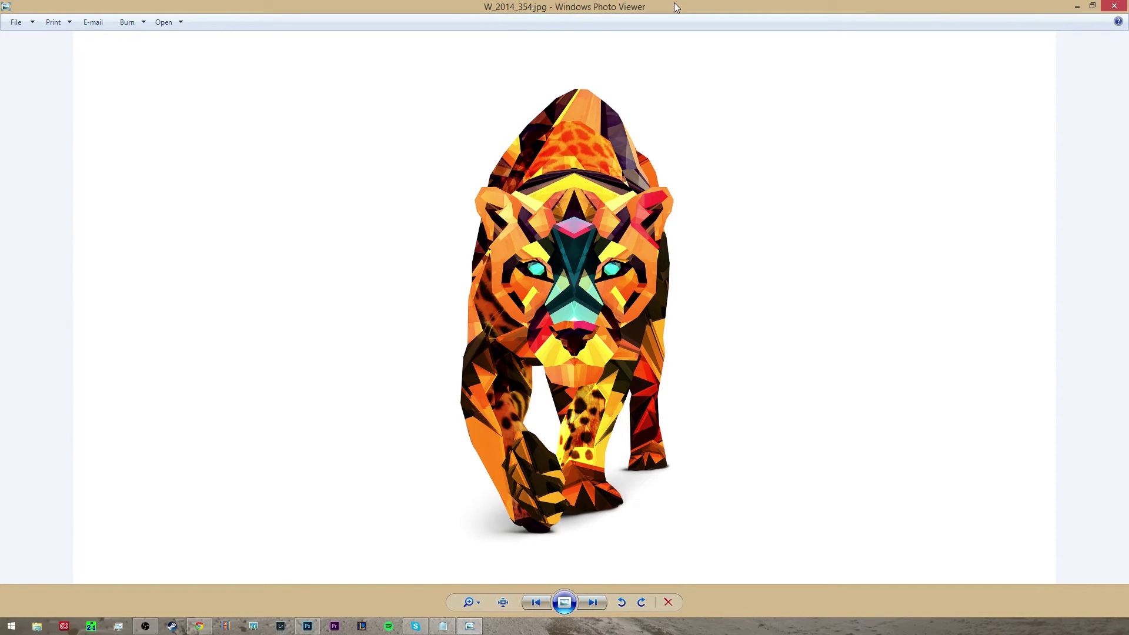
left_click(592, 602)
left_click(592, 602)
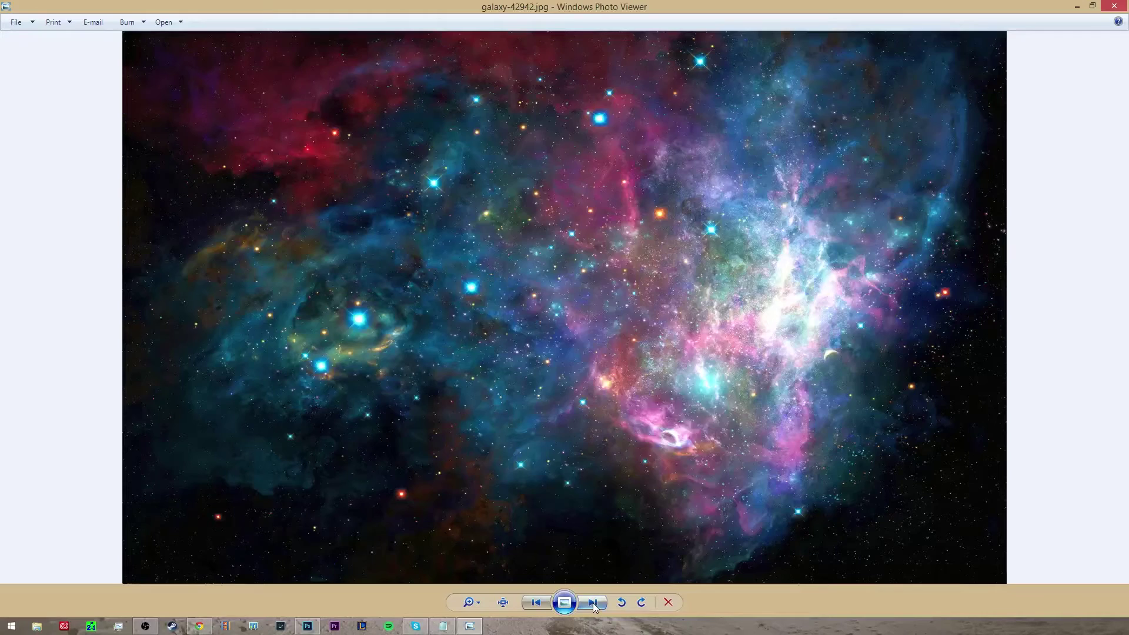
left_click(591, 602)
left_click(1113, 6)
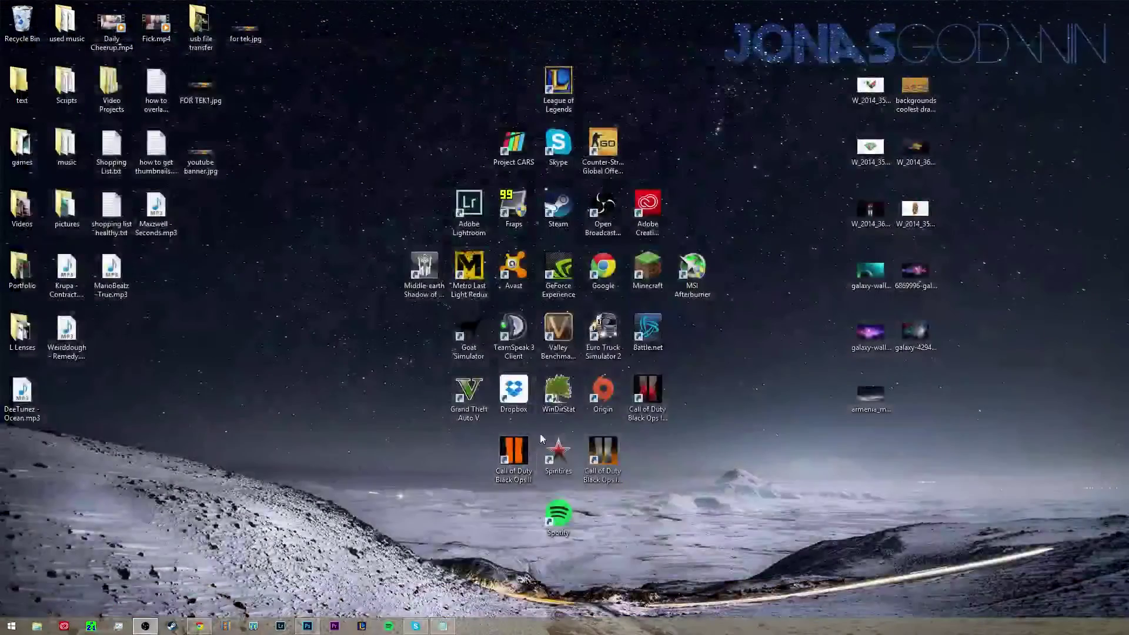
Flatten the banner and galaxy layers of Untitled-10 into one Background layer
left_click(307, 626)
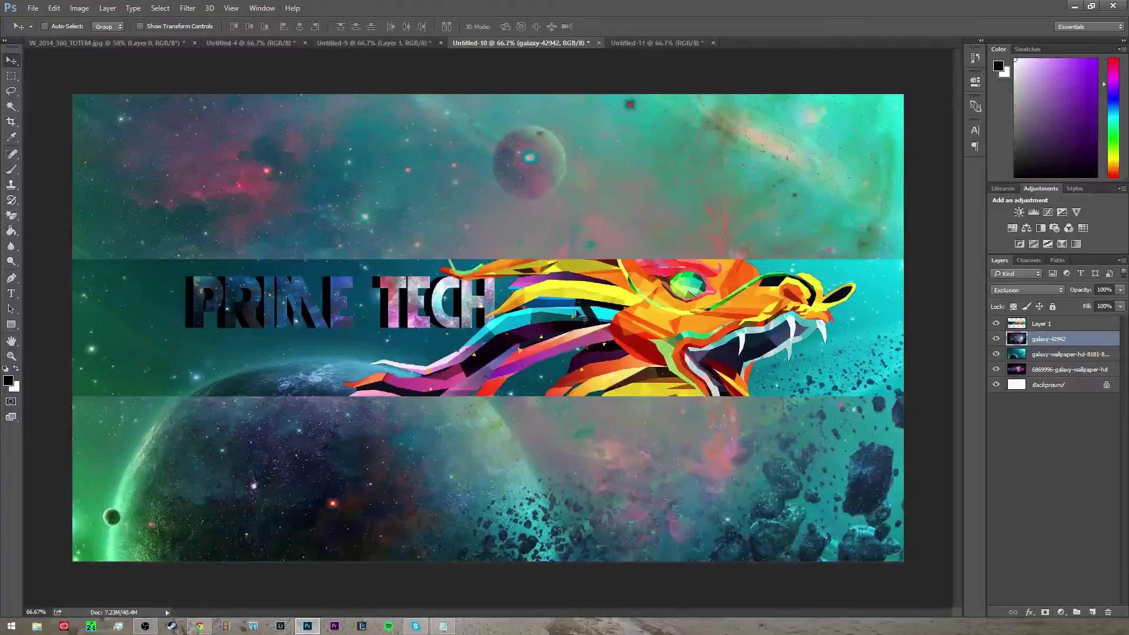
right_click(1056, 329)
left_click(927, 447)
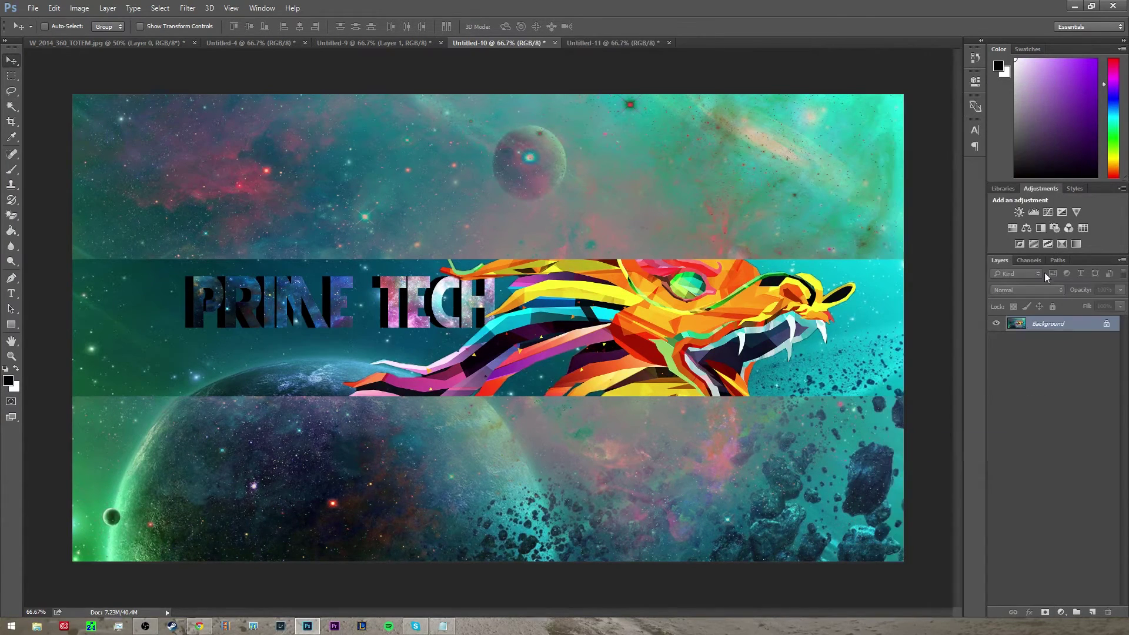